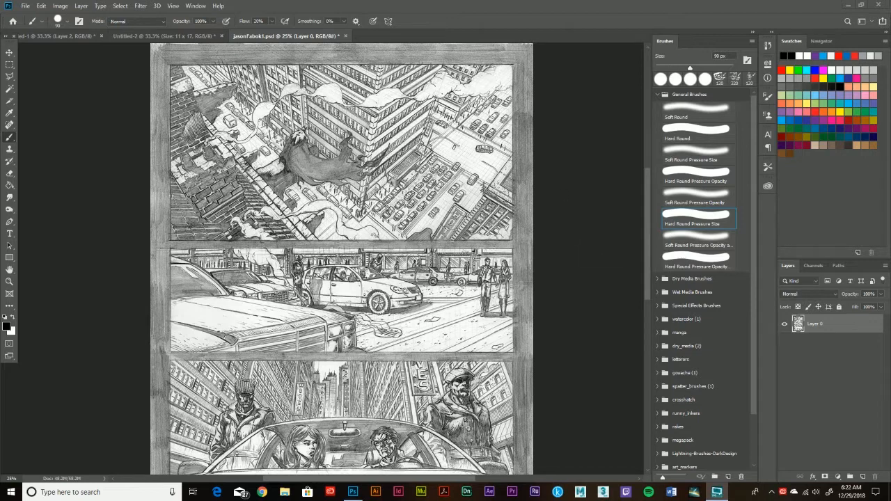
# - Check the comic page's width, height and resolution in the Image Size settings
pyautogui.click(60, 6)
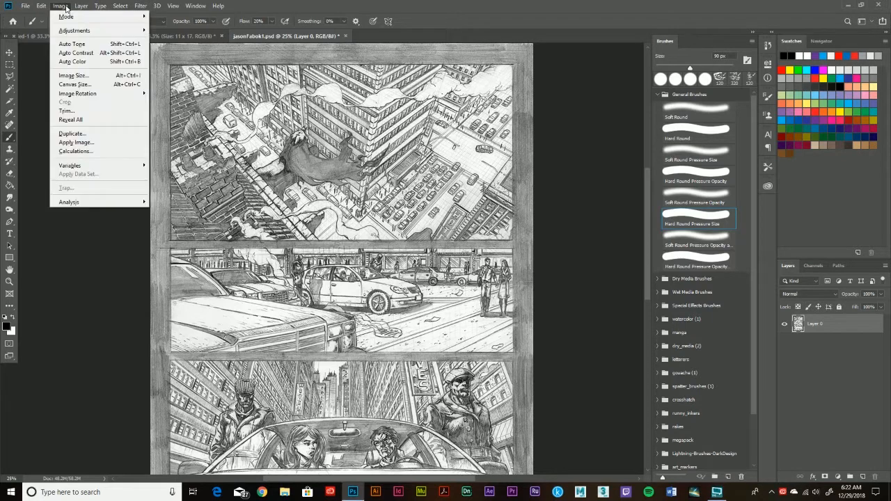
pyautogui.click(73, 76)
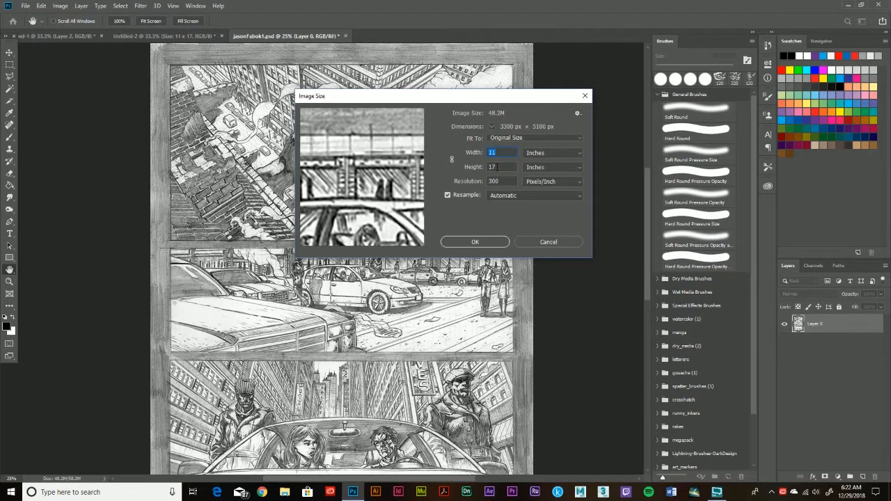
pyautogui.click(486, 243)
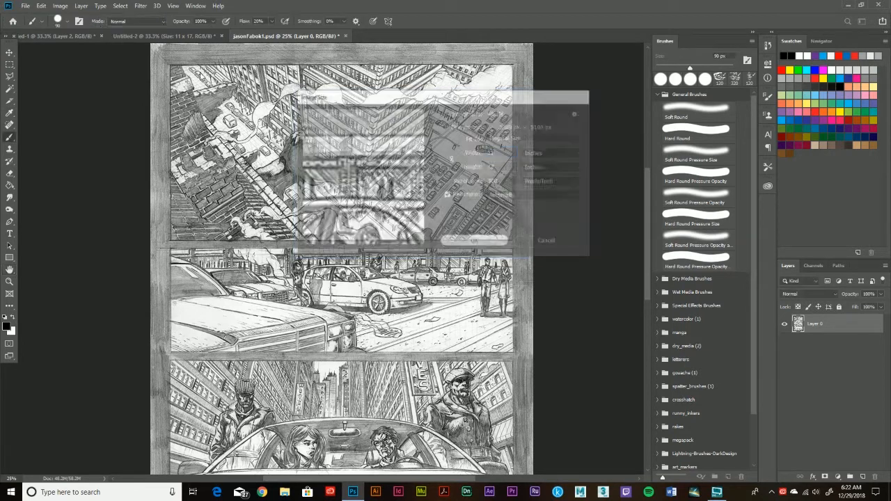
# - In the Untitled-2 document, add a layer above the text and circle the size and DPI notes with brush strokes
pyautogui.click(133, 35)
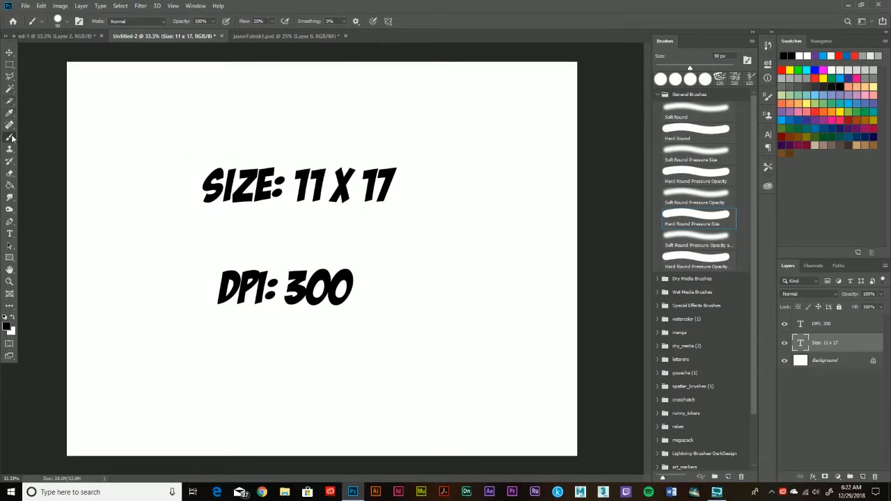
pyautogui.click(821, 331)
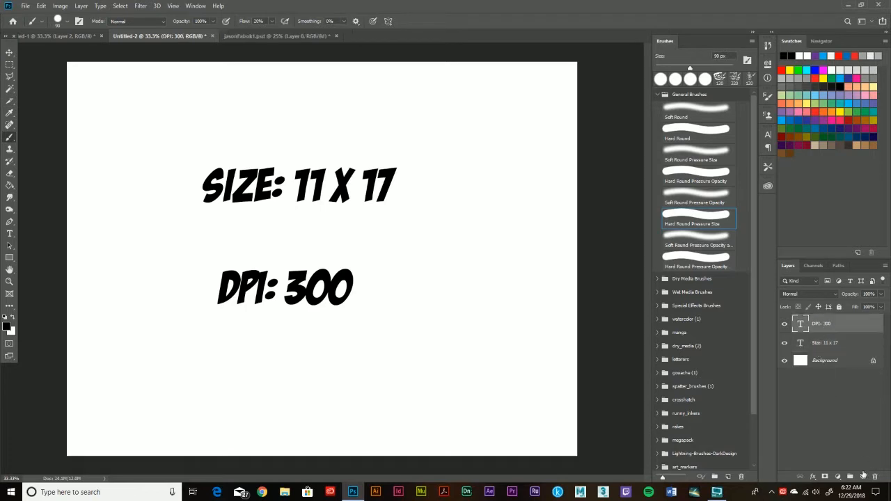
pyautogui.click(863, 476)
pyautogui.moveTo(295, 134)
pyautogui.mouseDown()
pyautogui.moveTo(446, 159)
pyautogui.moveTo(132, 197)
pyautogui.moveTo(412, 158)
pyautogui.mouseUp()
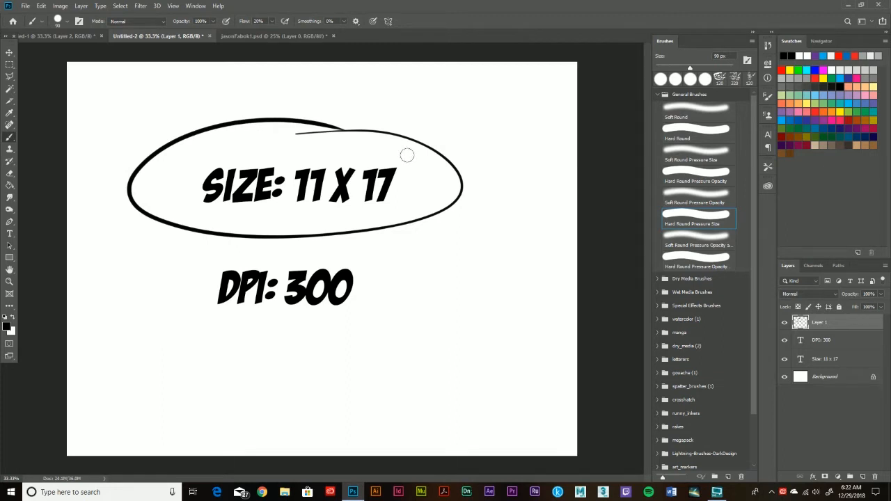
pyautogui.moveTo(199, 258)
pyautogui.mouseDown()
pyautogui.moveTo(352, 259)
pyautogui.moveTo(367, 344)
pyautogui.moveTo(156, 318)
pyautogui.moveTo(282, 255)
pyautogui.mouseUp()
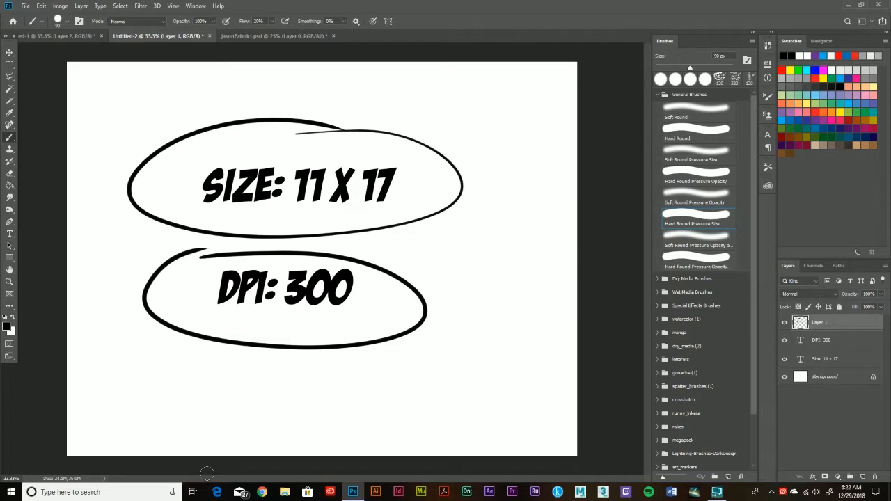
# - Paint arrows pointing inward from both sides at the "DPI: 300" and "Size: 11 x 17" notes
pyautogui.moveTo(523, 307)
pyautogui.mouseDown()
pyautogui.moveTo(462, 302)
pyautogui.moveTo(401, 272)
pyautogui.moveTo(417, 326)
pyautogui.mouseUp()
pyautogui.moveTo(87, 282); pyautogui.dragTo(201, 282)
pyautogui.moveTo(139, 256); pyautogui.dragTo(200, 281)
pyautogui.moveTo(199, 281)
pyautogui.mouseDown()
pyautogui.moveTo(165, 266)
pyautogui.moveTo(129, 332)
pyautogui.mouseUp()
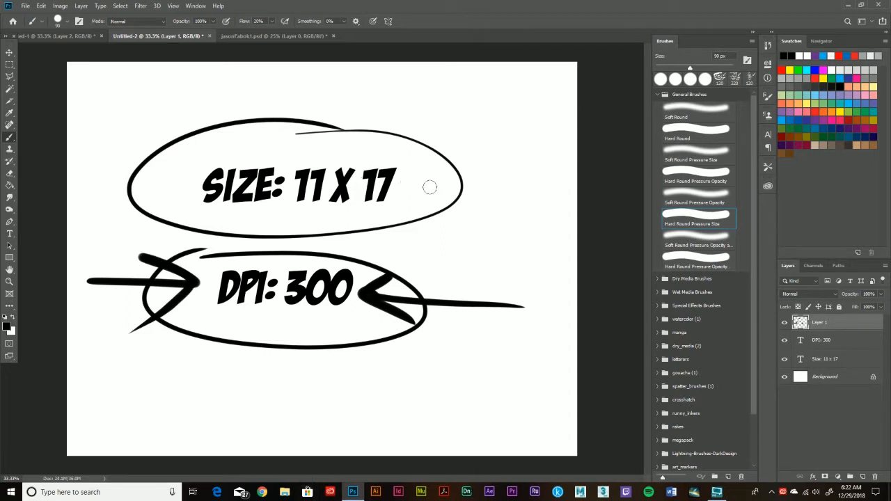
pyautogui.moveTo(425, 187)
pyautogui.mouseDown()
pyautogui.moveTo(452, 185)
pyautogui.moveTo(431, 187)
pyautogui.mouseUp()
pyautogui.moveTo(460, 149); pyautogui.dragTo(422, 184)
pyautogui.moveTo(422, 184); pyautogui.dragTo(481, 220)
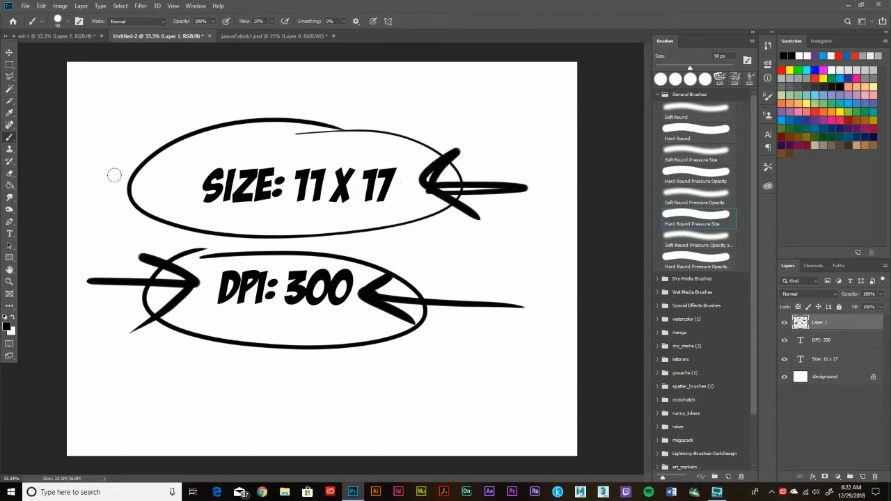
pyautogui.moveTo(105, 178); pyautogui.dragTo(194, 174)
pyautogui.moveTo(138, 156); pyautogui.dragTo(192, 174)
pyautogui.moveTo(192, 174); pyautogui.dragTo(139, 212)
# - Paint a long freehand scribble of varying thickness on Layer 2 of the brush-test document
pyautogui.click(275, 36)
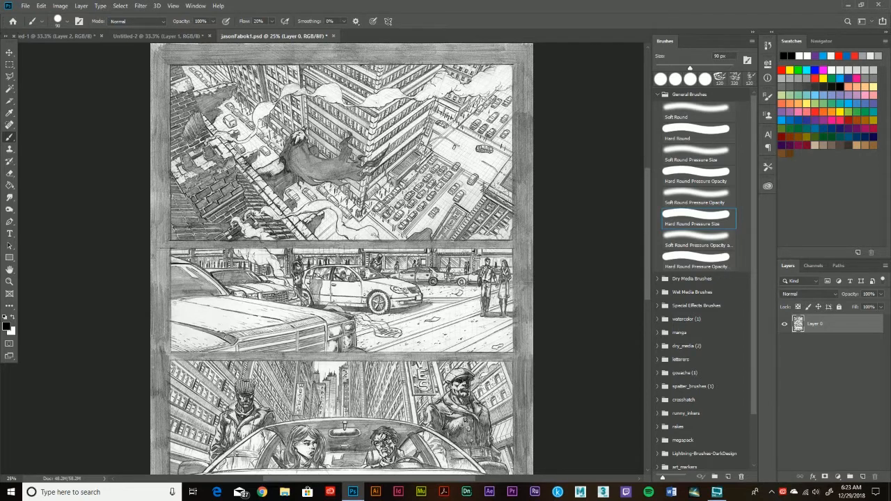
pyautogui.click(72, 35)
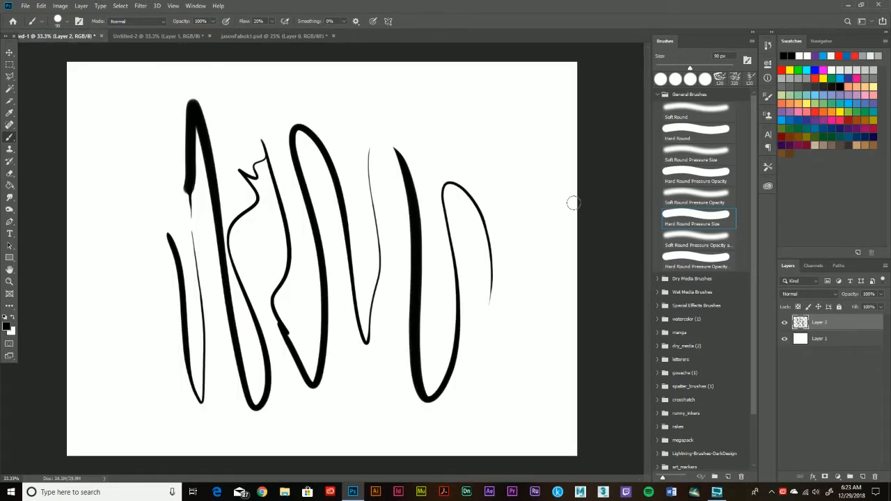
pyautogui.moveTo(551, 156)
pyautogui.mouseDown()
pyautogui.moveTo(531, 126)
pyautogui.moveTo(550, 209)
pyautogui.moveTo(544, 346)
pyautogui.moveTo(512, 143)
pyautogui.moveTo(475, 126)
pyautogui.moveTo(468, 142)
pyautogui.moveTo(435, 115)
pyautogui.moveTo(425, 119)
pyautogui.moveTo(473, 171)
pyautogui.moveTo(509, 260)
pyautogui.moveTo(503, 354)
pyautogui.moveTo(478, 419)
pyautogui.moveTo(465, 432)
pyautogui.moveTo(380, 332)
pyautogui.mouseUp()
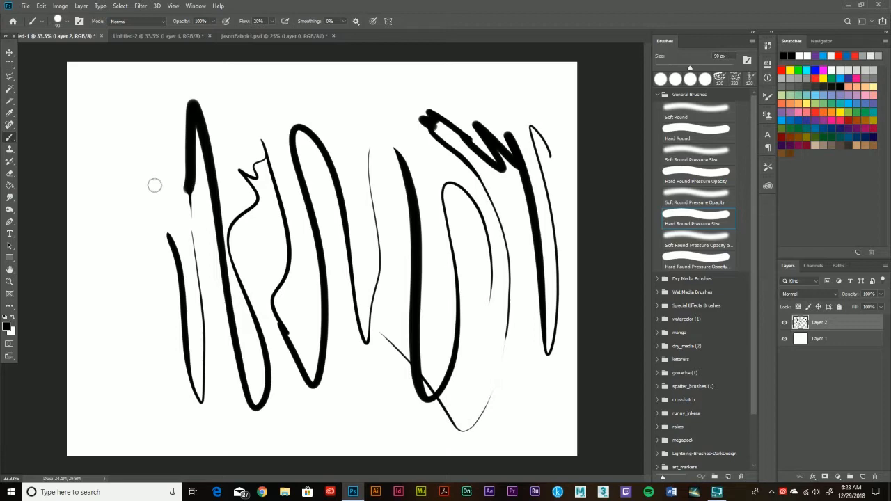
# - In the comic page document, add a new layer beneath the artwork and name it "background"
pyautogui.click(249, 35)
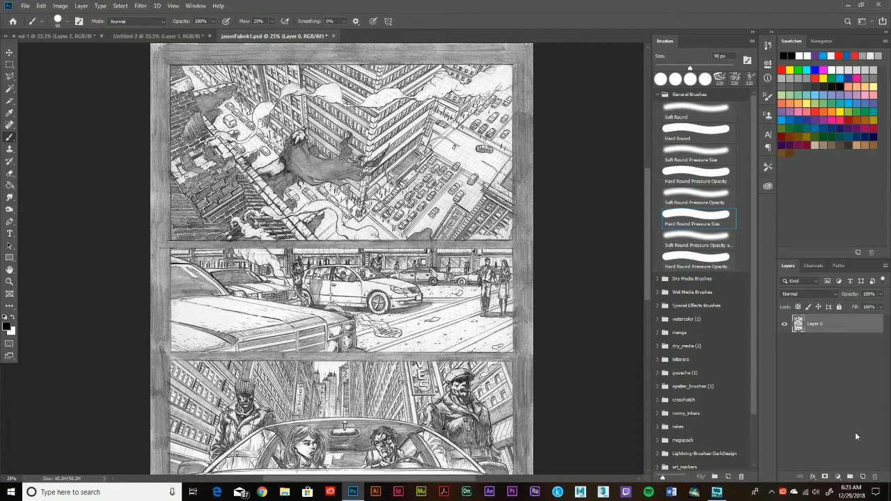
pyautogui.click(863, 477)
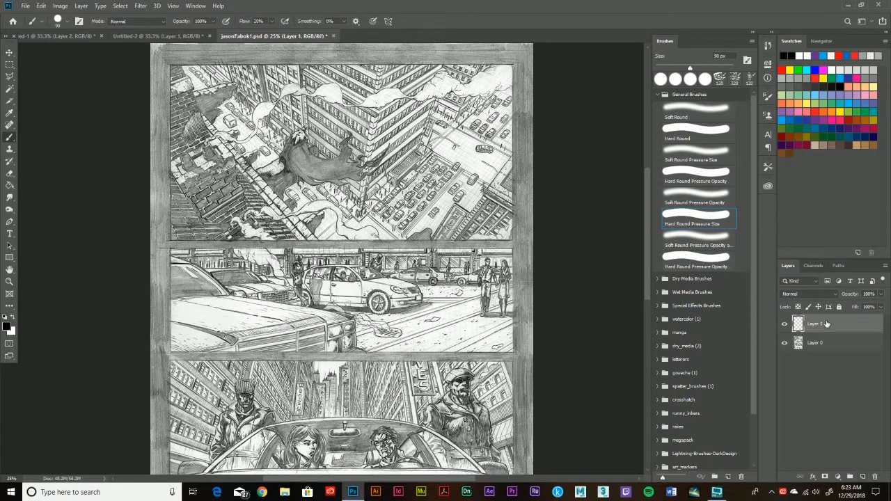
pyautogui.moveTo(827, 324); pyautogui.dragTo(813, 353)
pyautogui.doubleClick(813, 342)
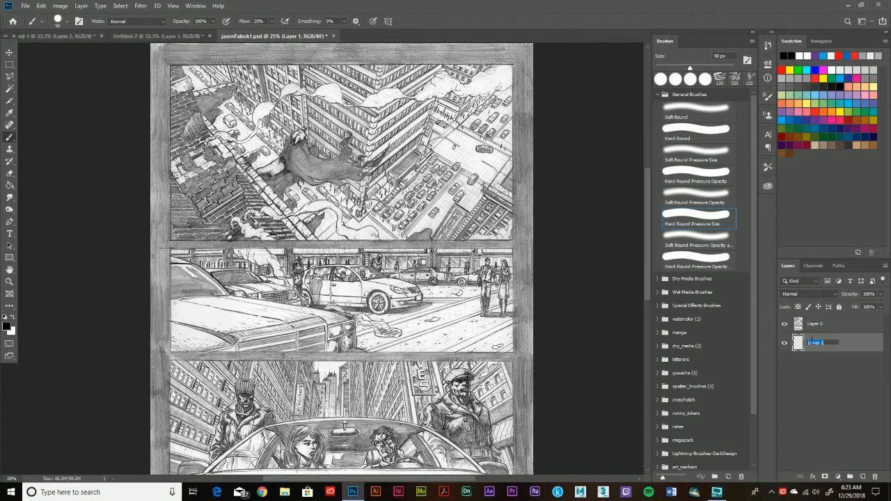
pyautogui.write('background')
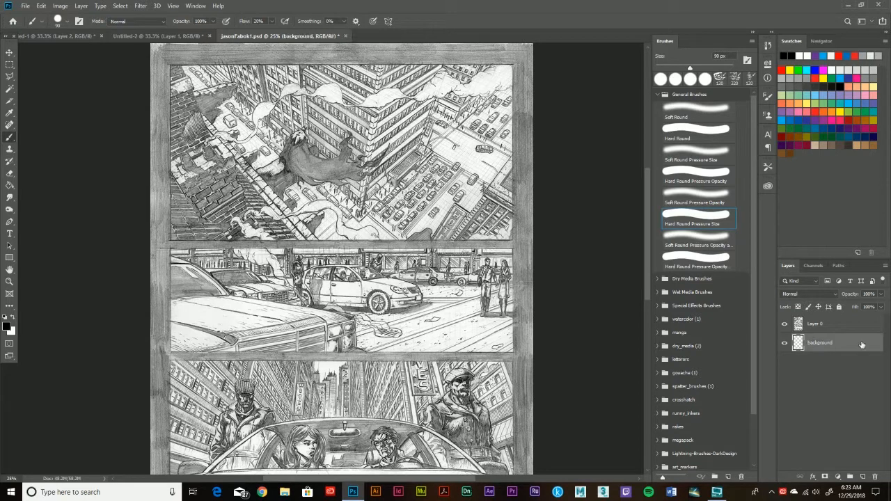
pyautogui.press('Return')
# - Rename the artwork layer, Layer 0, as "pencils"
pyautogui.doubleClick(812, 323)
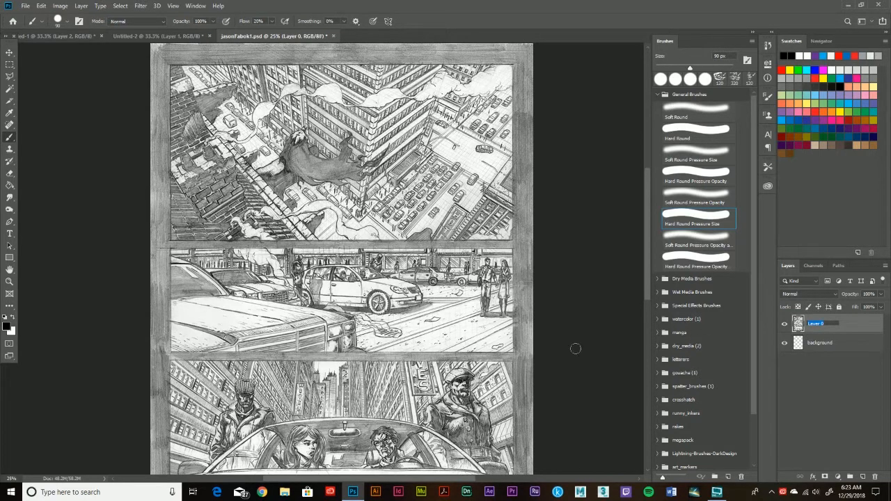
pyautogui.write('pencils')
pyautogui.click(854, 328)
# - Fill the background layer with white using the Paint Bucket, and return to the Brush tool
pyautogui.click(849, 347)
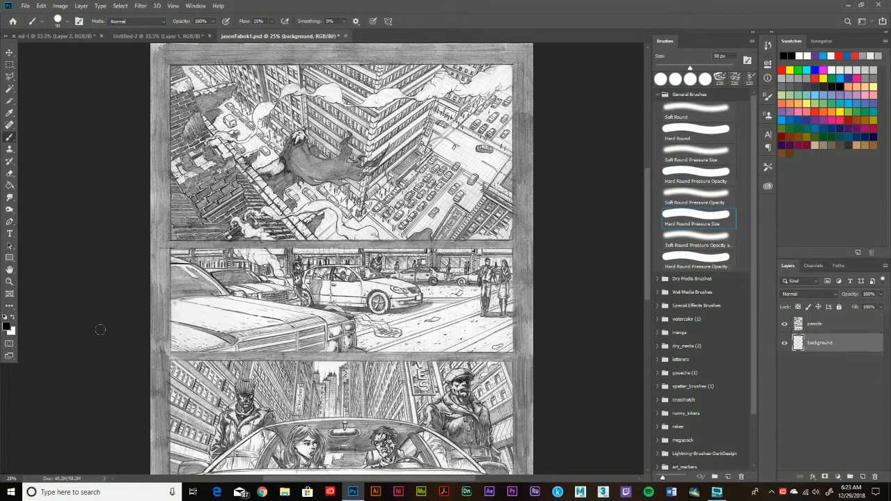
pyautogui.click(12, 316)
pyautogui.click(9, 187)
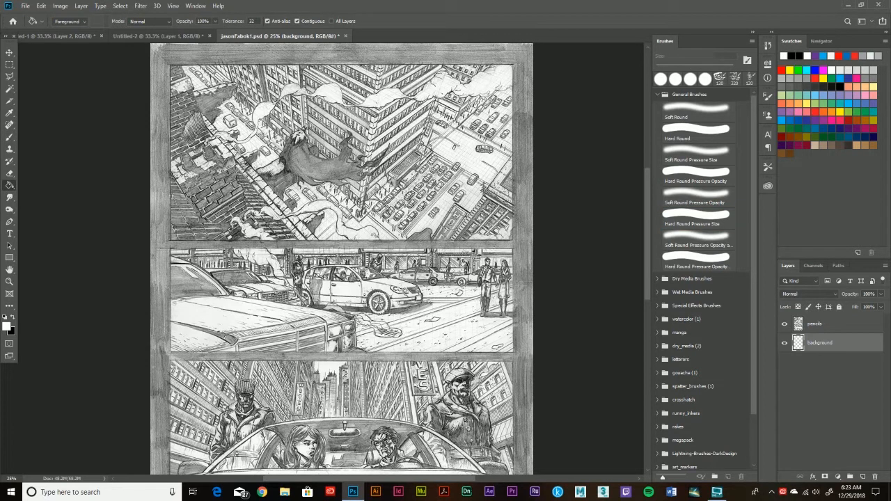
pyautogui.click(458, 259)
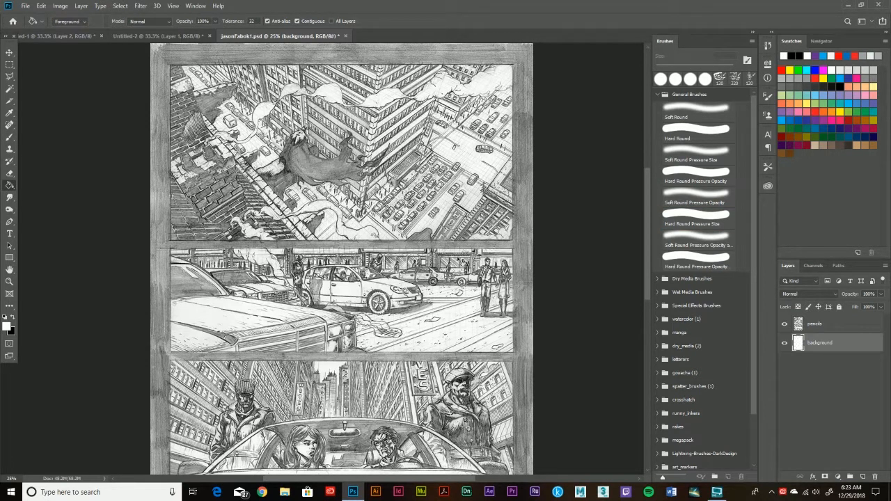
pyautogui.click(10, 138)
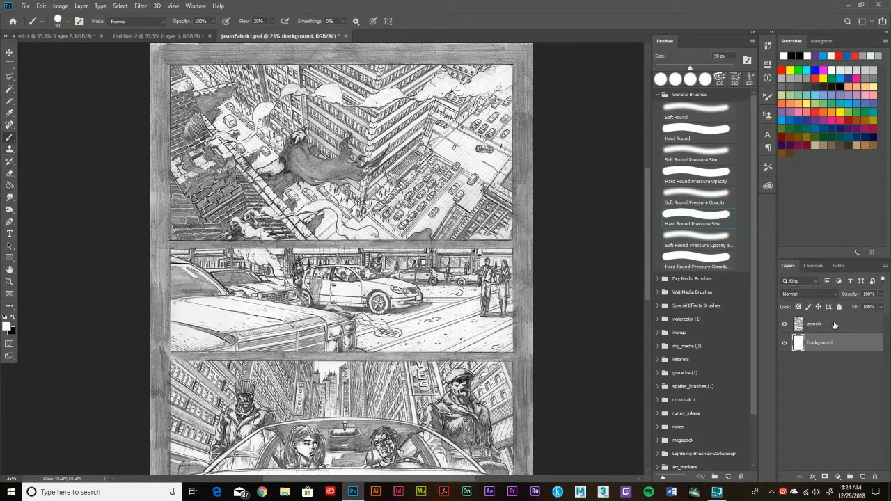
# - Load the RGB channel as a selection on the pencils layer, delete the selected white areas, and deselect
pyautogui.click(835, 325)
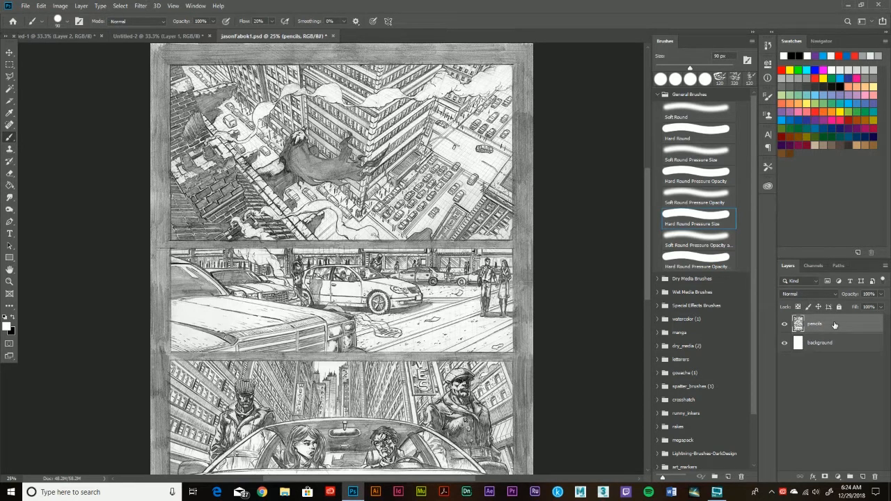
pyautogui.click(811, 265)
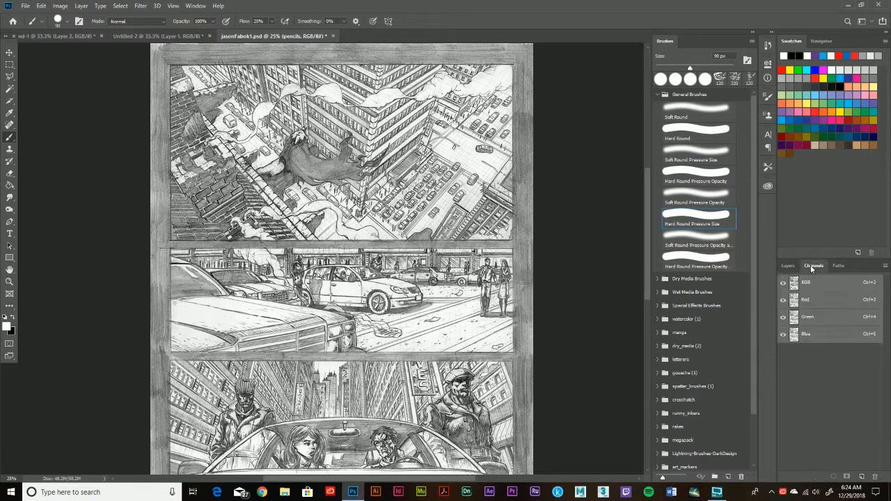
pyautogui.click(835, 478)
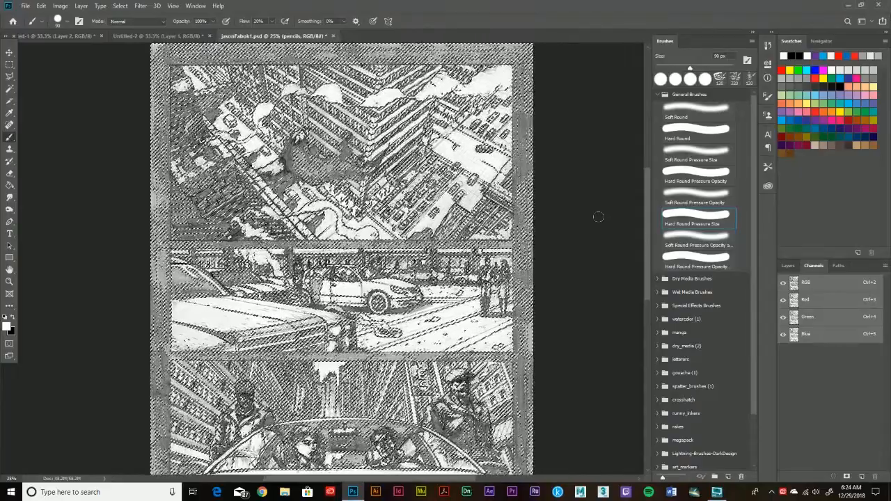
pyautogui.press('Delete')
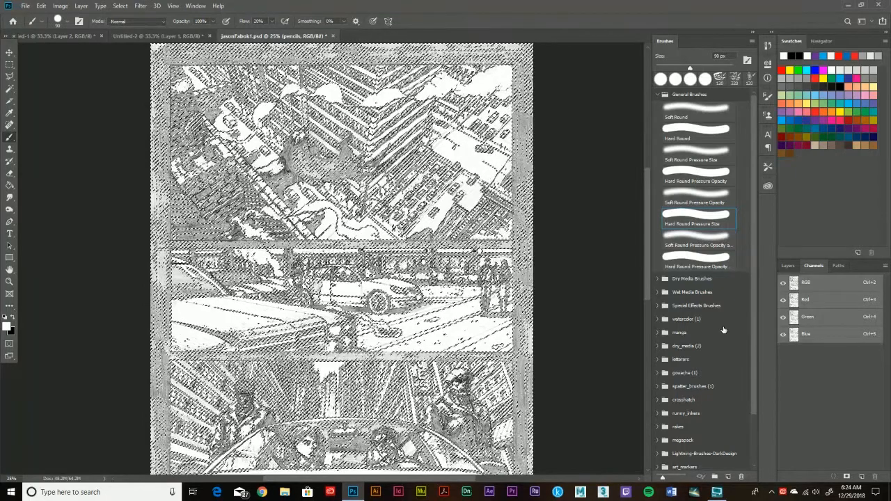
pyautogui.hotkey('ctrl', 'd')
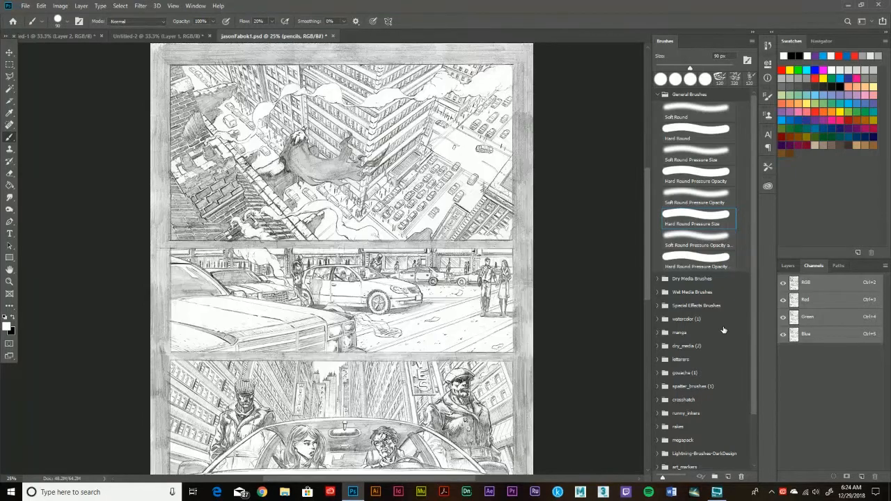
# - Hide and show the background layer to examine the transparency of the pencils layer
pyautogui.click(786, 265)
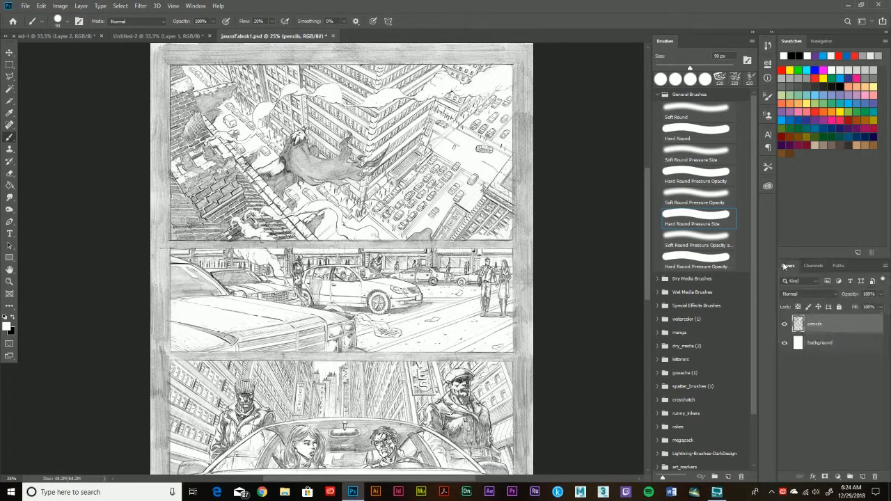
pyautogui.click(784, 344)
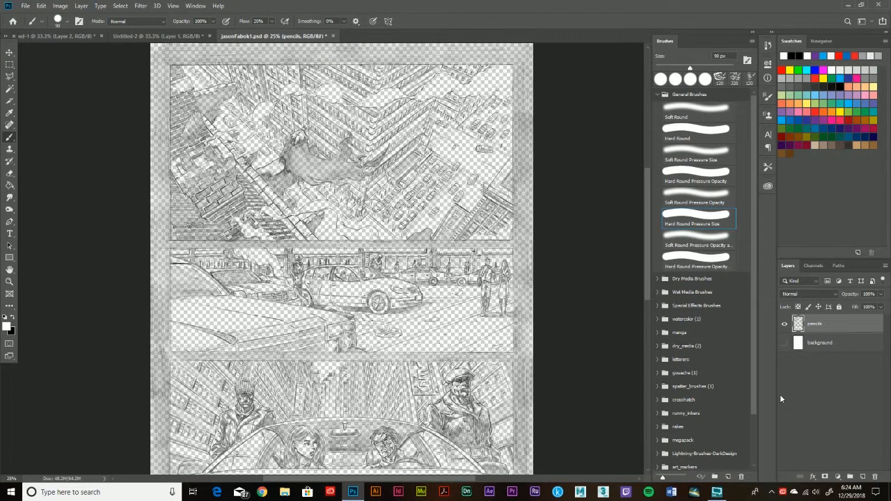
pyautogui.click(785, 344)
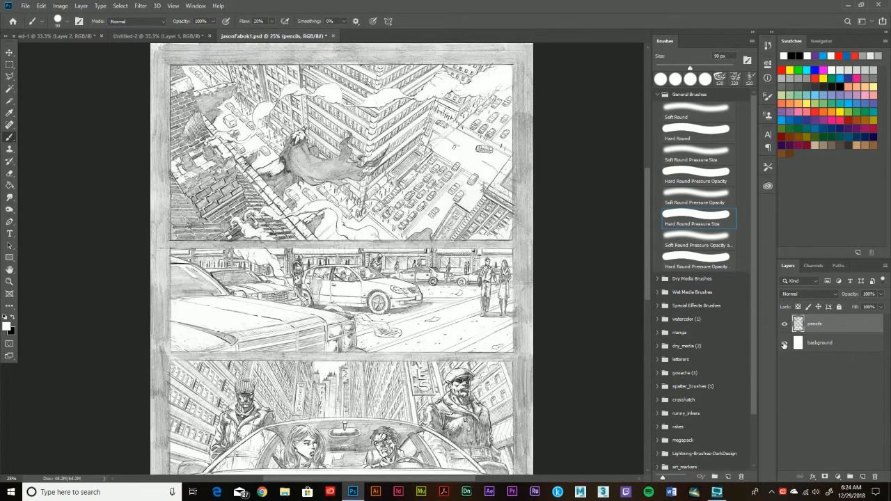
# - Lock all properties of the background layer and make the pencils layer active
pyautogui.click(856, 346)
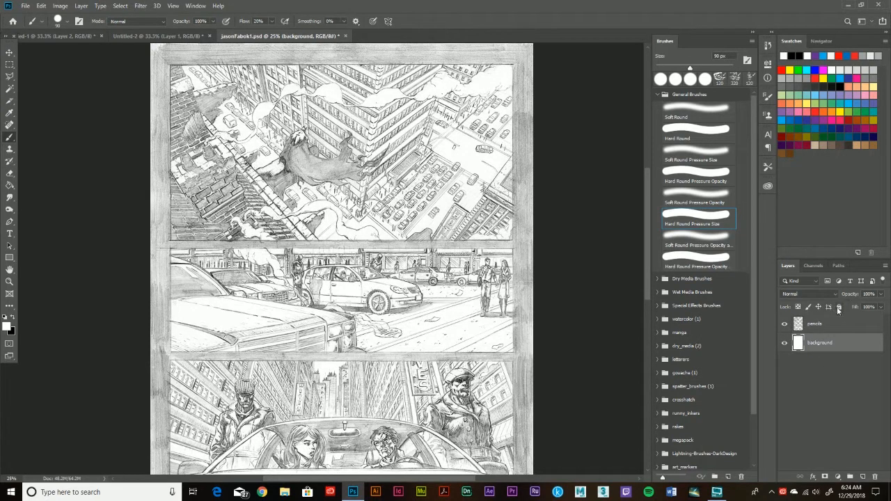
pyautogui.click(839, 307)
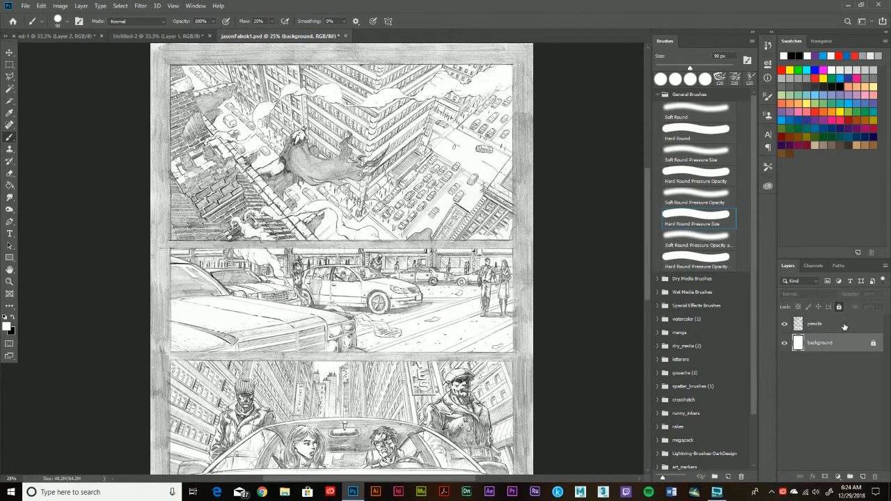
pyautogui.click(845, 326)
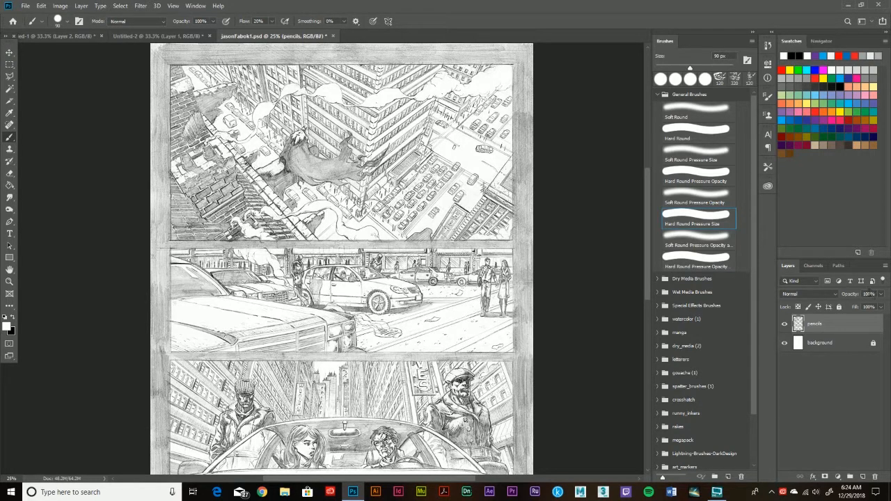
# - Add a blue Color Overlay effect to the pencils layer with Normal blend mode and 100% opacity
pyautogui.click(814, 478)
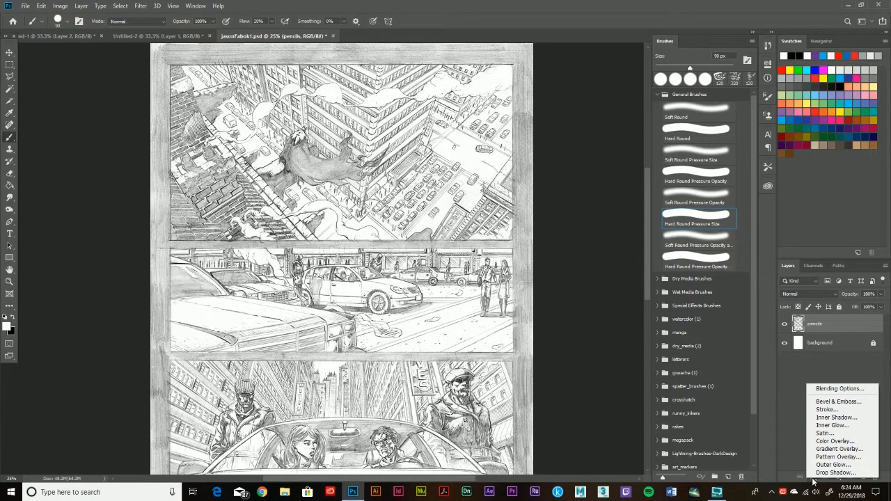
pyautogui.click(814, 480)
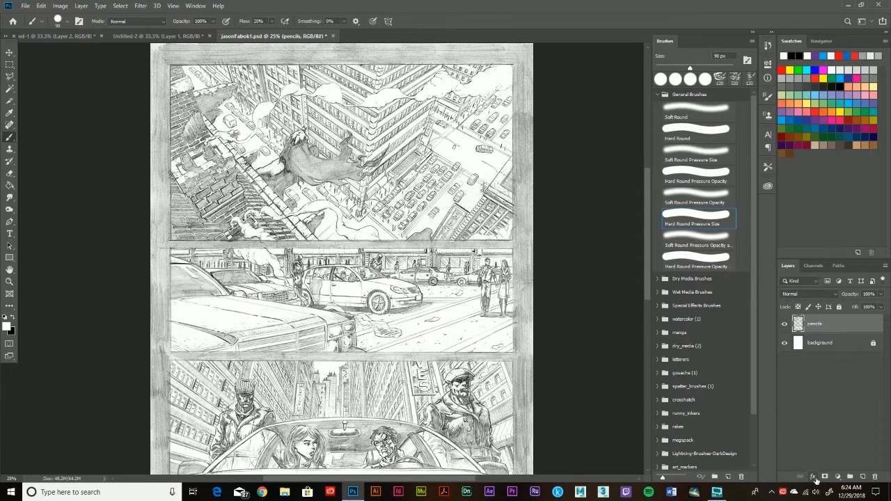
pyautogui.click(815, 479)
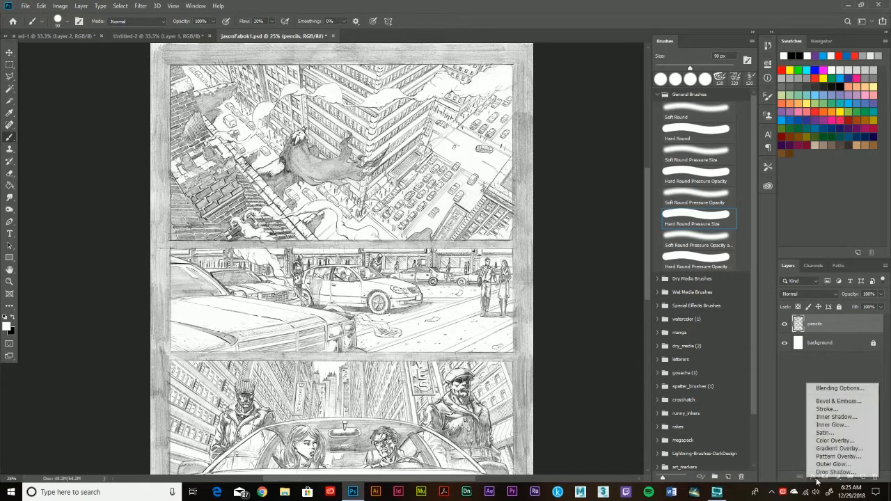
pyautogui.click(833, 441)
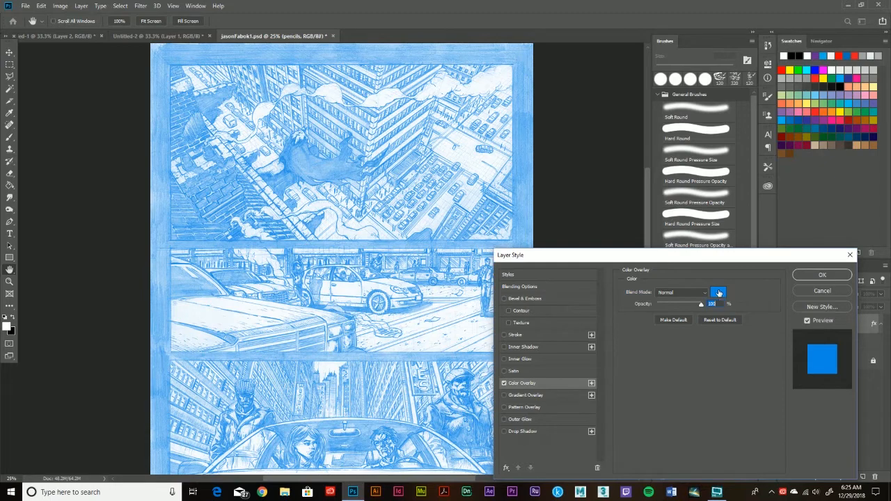
pyautogui.click(822, 275)
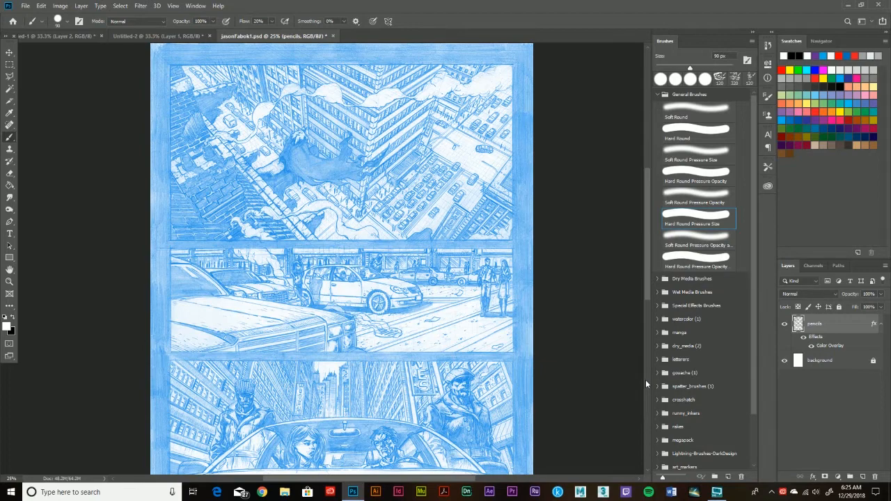
# - Hide and show the Color Overlay effect for comparison, and lock all properties of the pencils layer
pyautogui.click(811, 346)
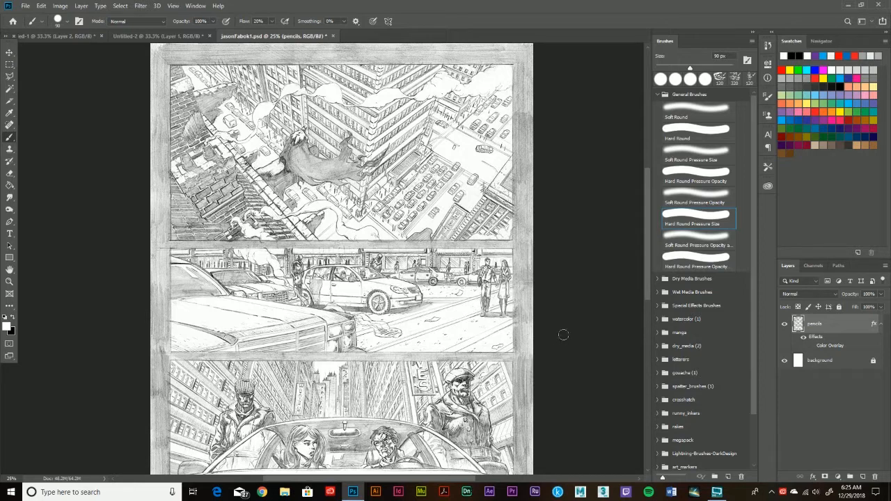
pyautogui.click(811, 346)
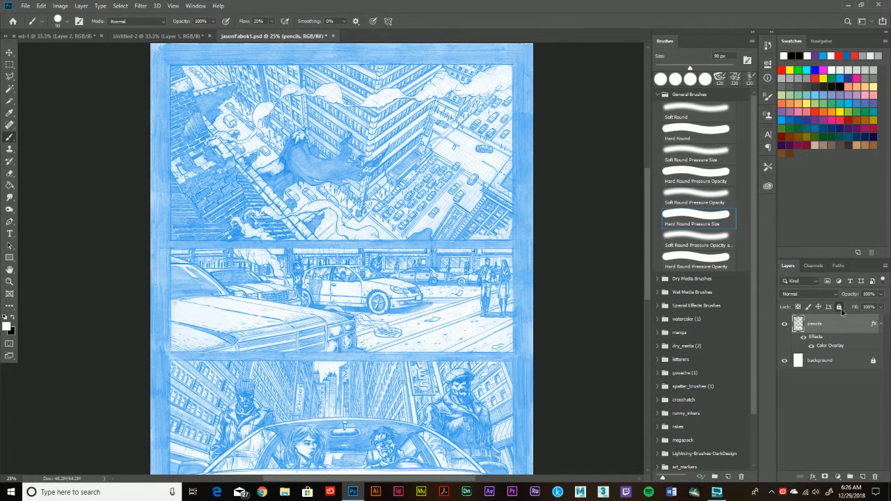
pyautogui.click(840, 308)
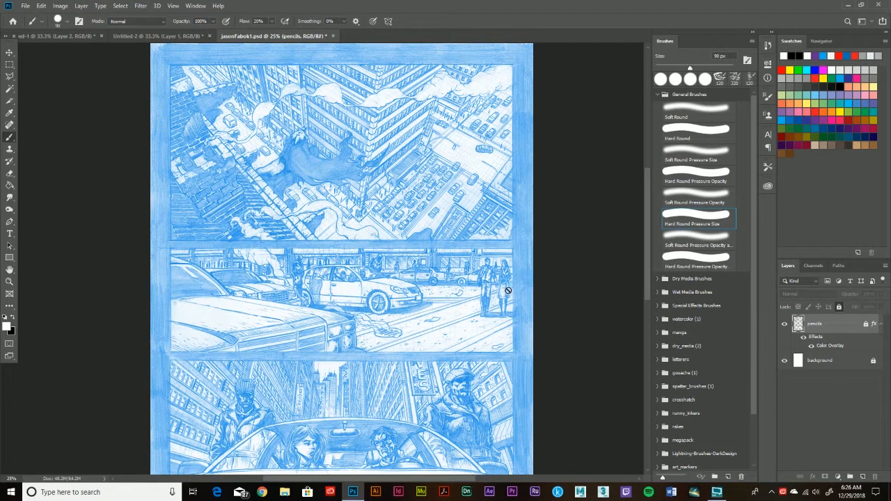
# - Create a new layer above the pencils layer and name it "panels"
pyautogui.scroll(-5, 537, 281)
pyautogui.scroll(2, 538, 282)
pyautogui.scroll(4, 538, 283)
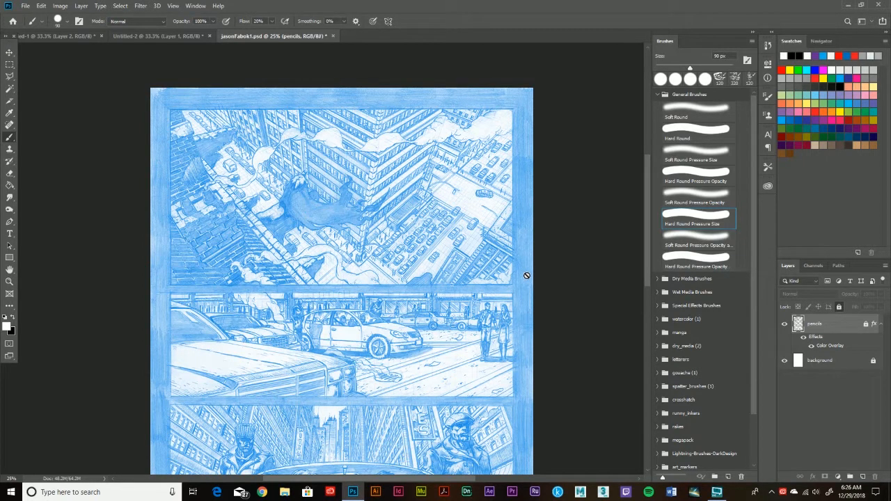
pyautogui.click(863, 478)
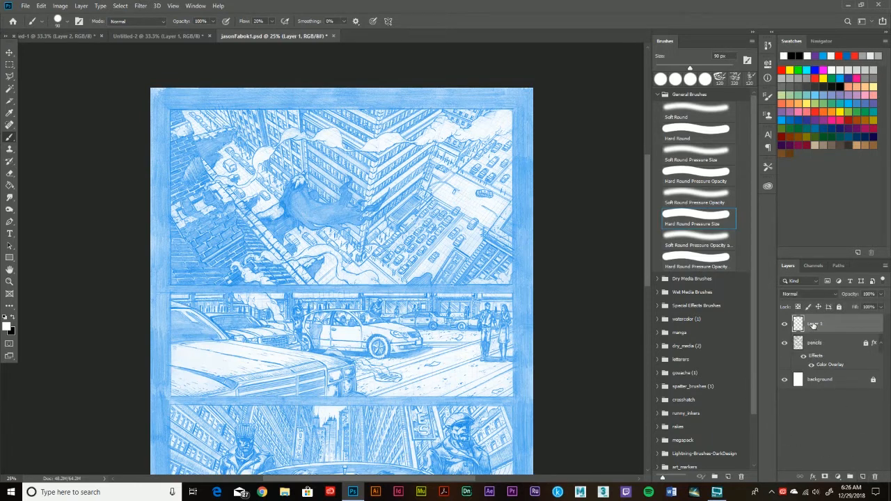
pyautogui.doubleClick(814, 325)
pyautogui.write('i')
pyautogui.click(854, 322)
pyautogui.click(11, 258)
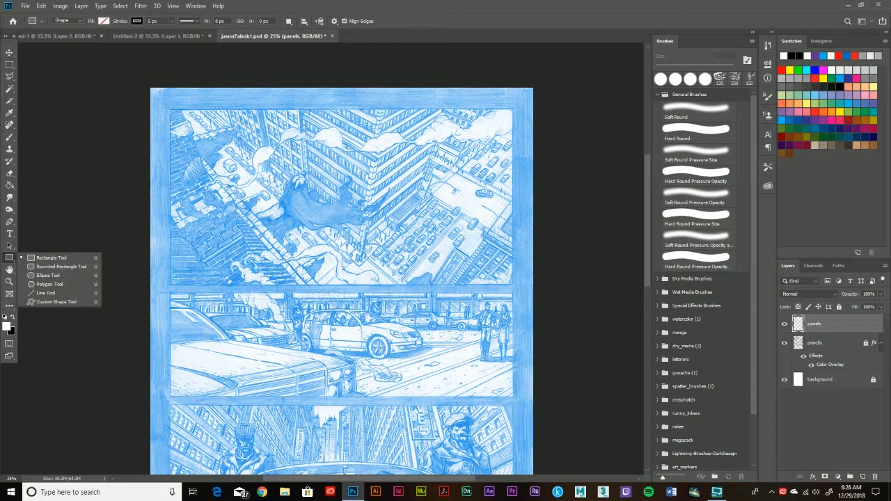
pyautogui.moveTo(169, 107); pyautogui.dragTo(513, 285)
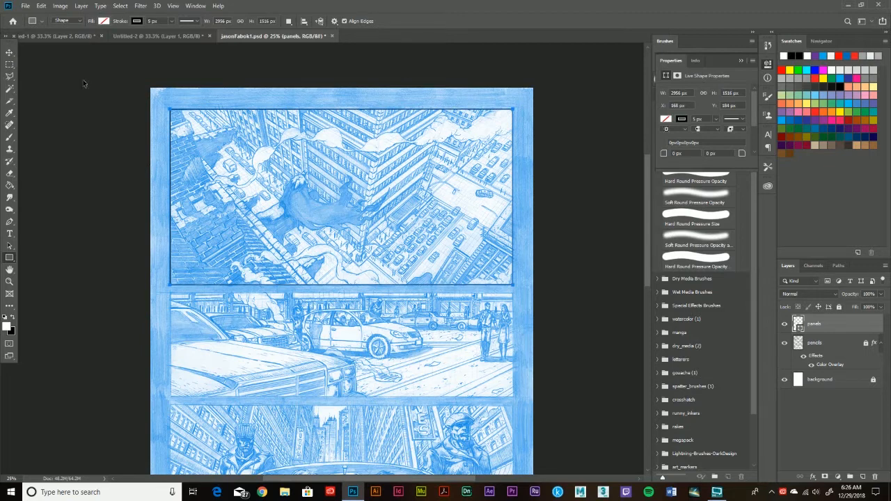
pyautogui.hotkey('ctrl', 'z')
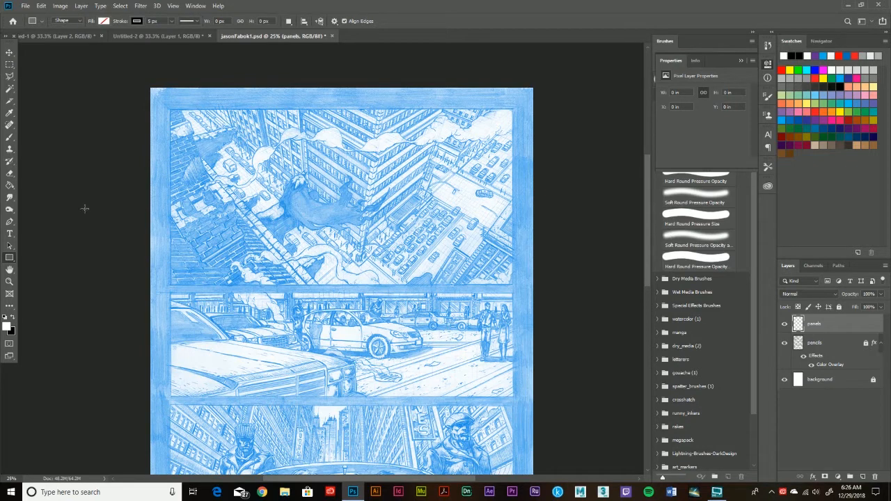
# - Create a new layer directly above the pencils layer and name it "black"
pyautogui.click(843, 343)
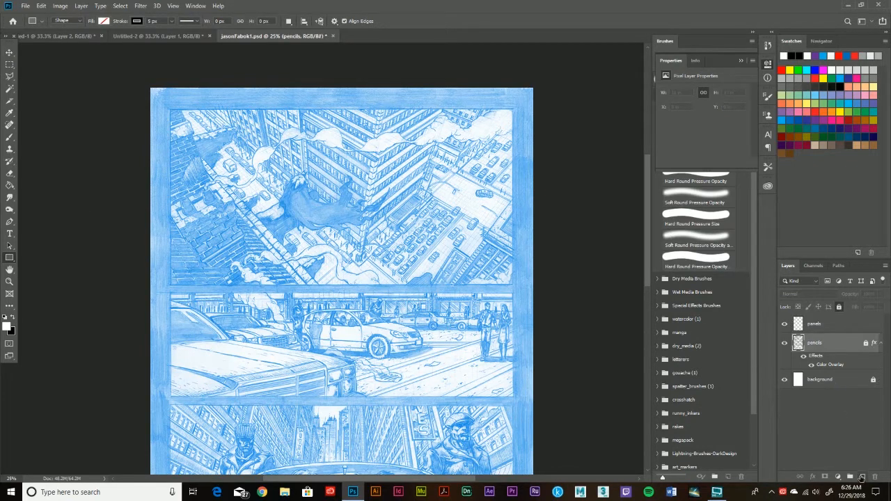
pyautogui.click(863, 477)
pyautogui.doubleClick(818, 344)
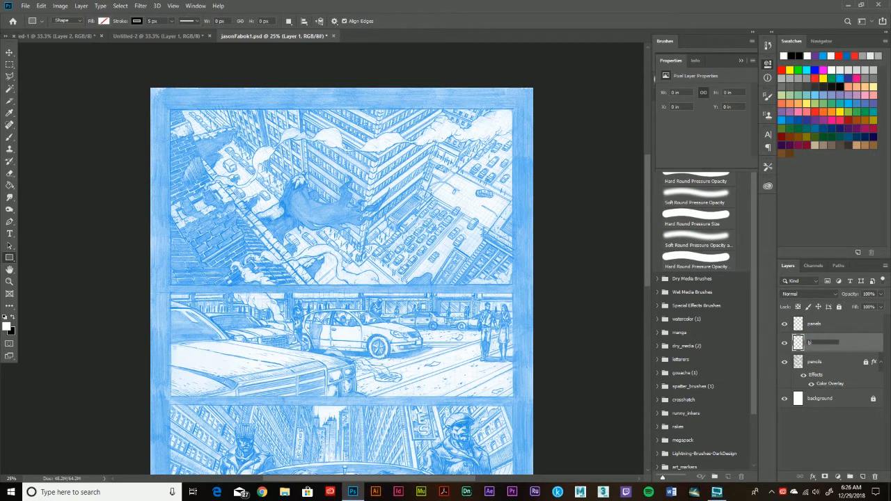
pyautogui.write('black')
pyautogui.click(846, 333)
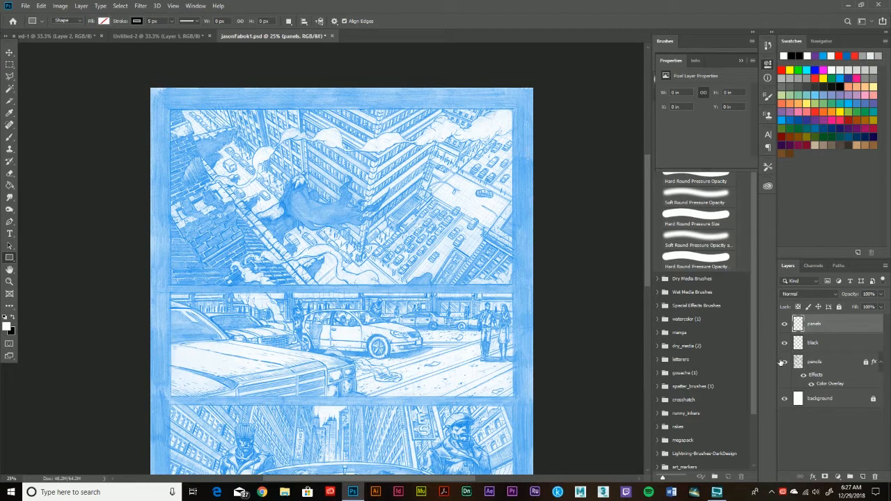
# - Fill the black layer with black using the Paint Bucket
pyautogui.click(837, 346)
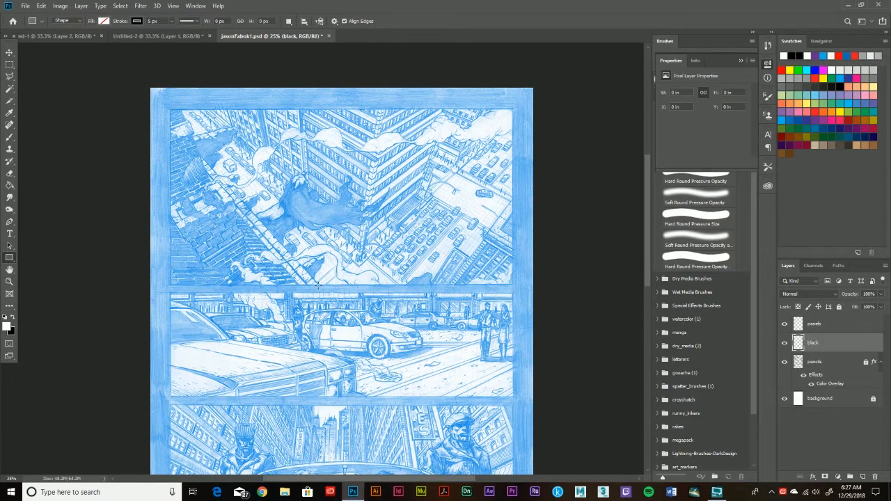
pyautogui.click(9, 189)
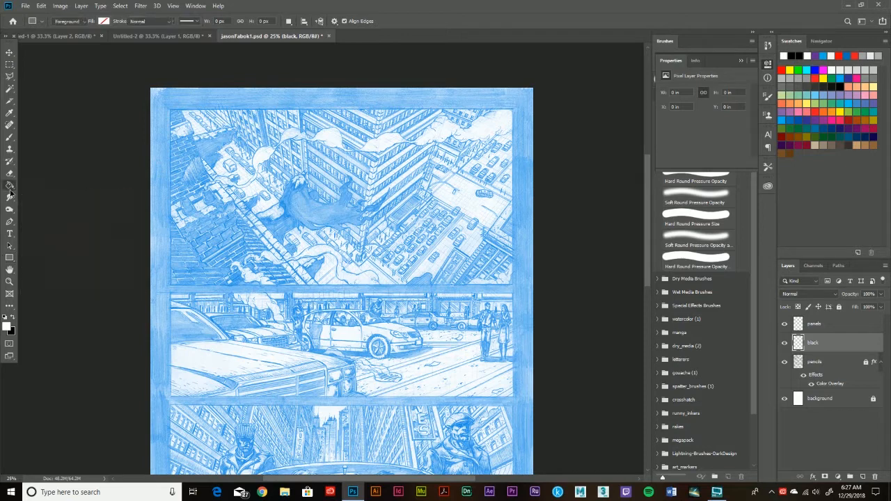
pyautogui.click(12, 318)
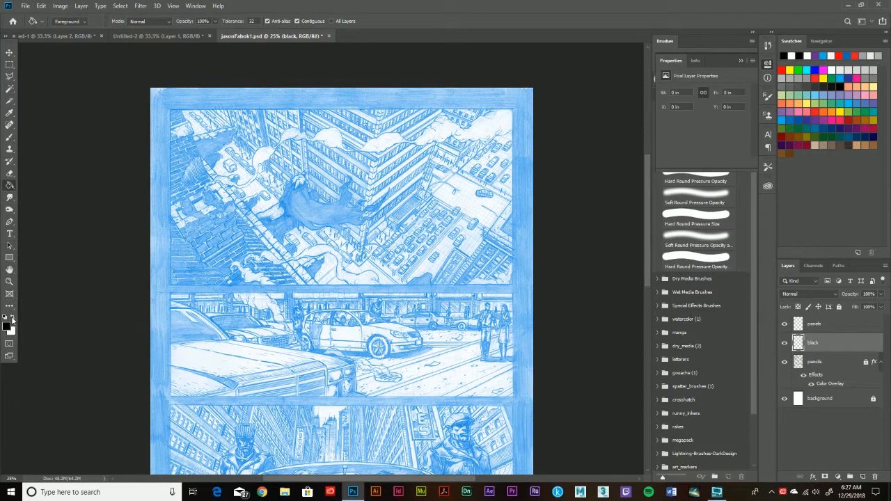
pyautogui.click(450, 216)
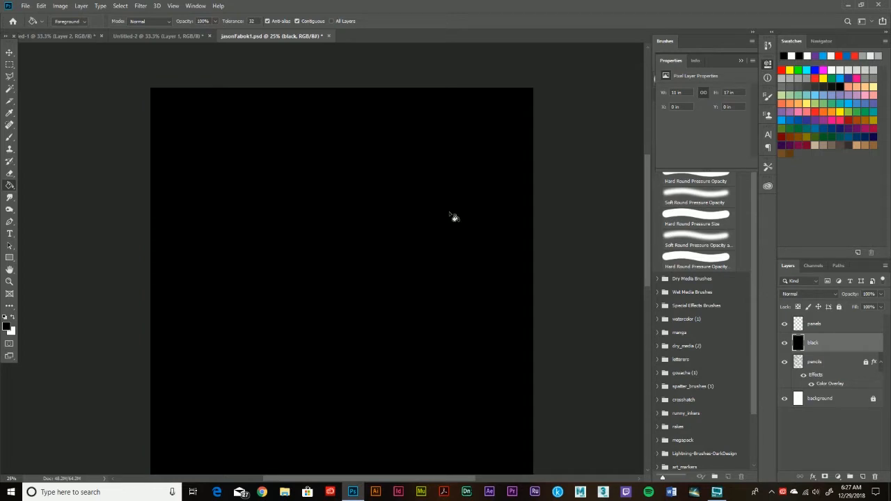
# - Add a layer mask to the black layer, hide that layer, and make the panels layer active
pyautogui.click(826, 478)
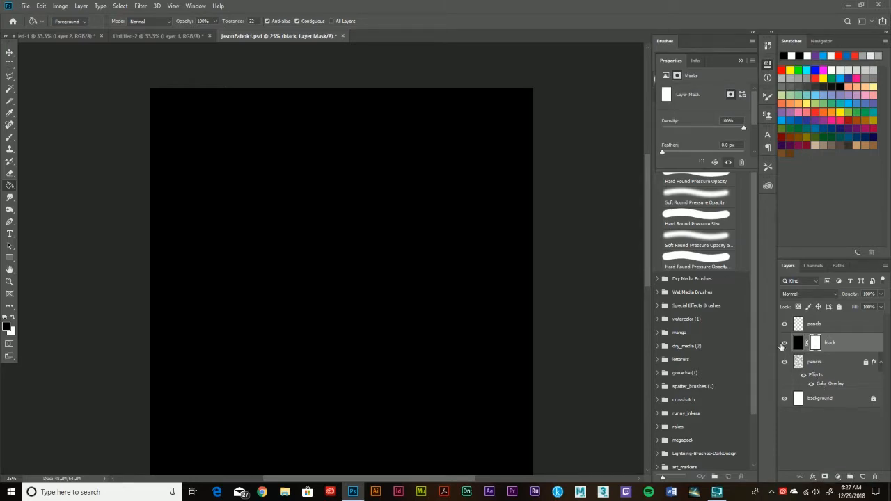
pyautogui.click(784, 344)
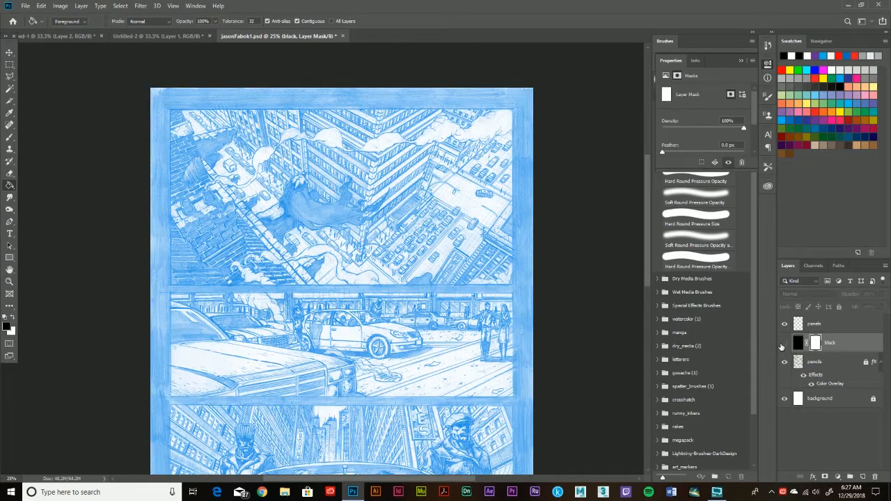
pyautogui.click(839, 324)
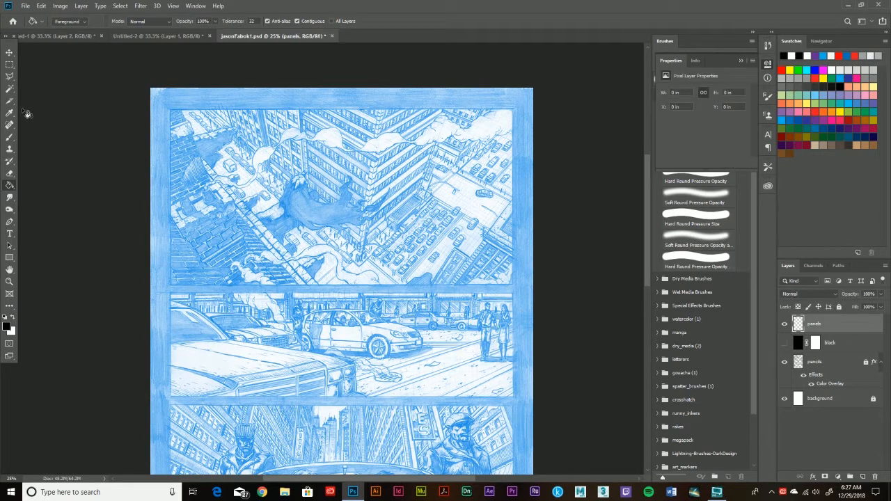
# - Select the first comic panel with the Rectangular Marquee and add the second panel to the selection
pyautogui.click(9, 66)
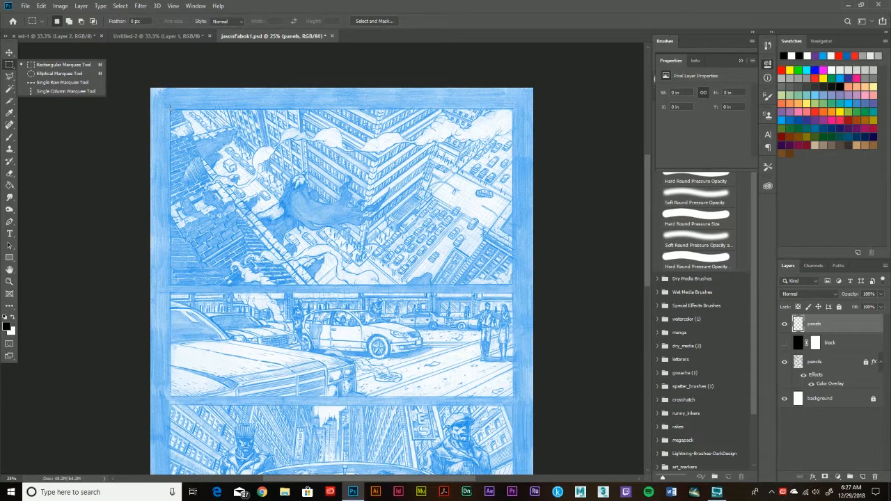
pyautogui.moveTo(170, 109); pyautogui.dragTo(512, 284)
pyautogui.scroll(-2, 484, 265)
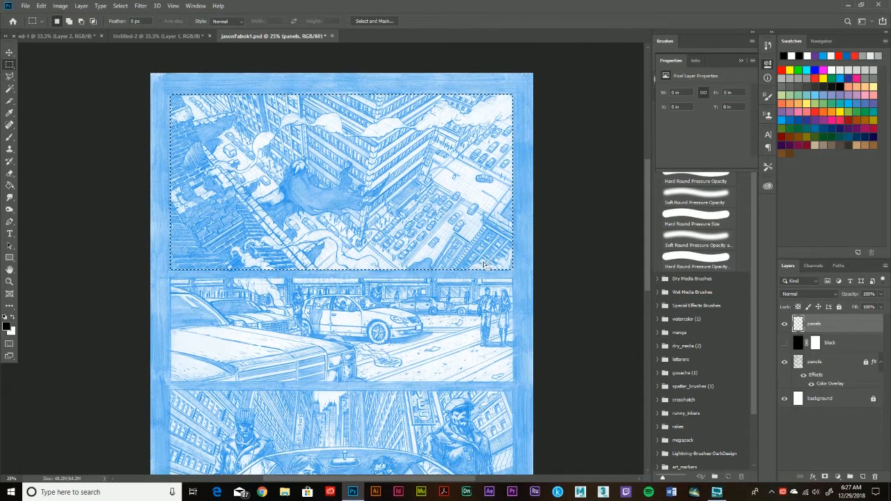
pyautogui.press('shift')
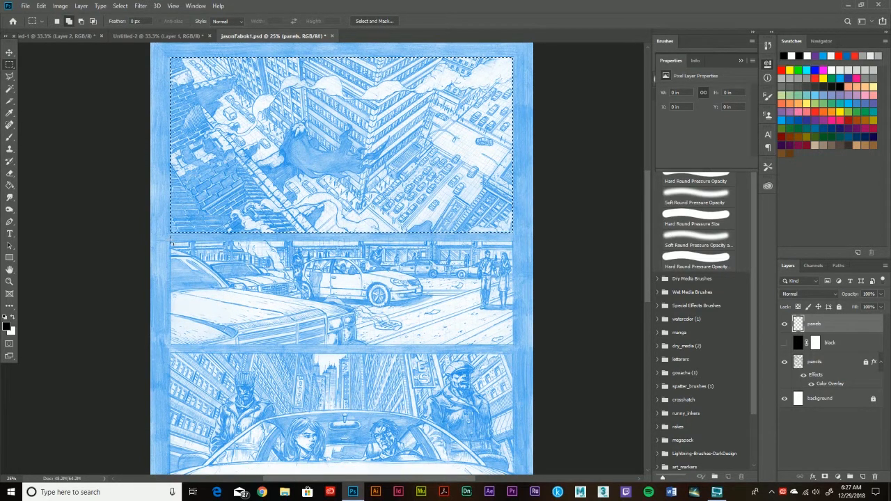
pyautogui.moveTo(171, 243); pyautogui.dragTo(514, 347)
# - Add the third comic panel, the front view of the car, to the marquee selection
pyautogui.scroll(-10, 439, 285)
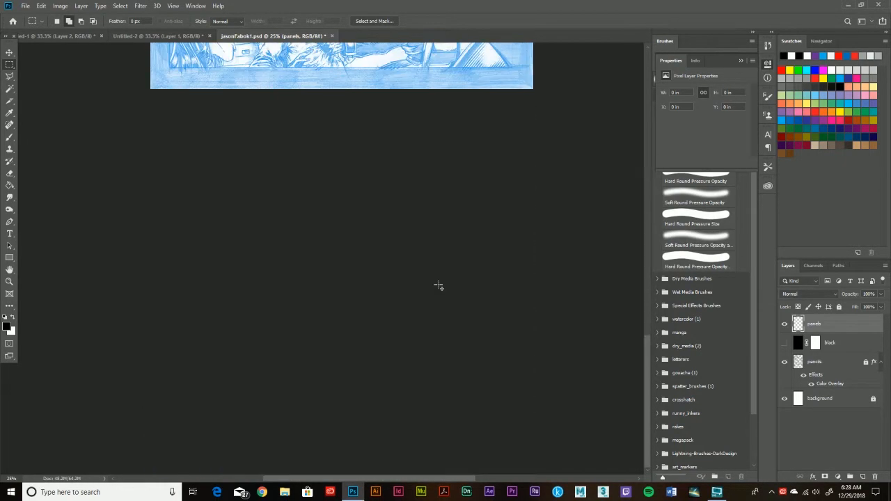
pyautogui.scroll(3, 439, 285)
pyautogui.scroll(-2, 439, 285)
pyautogui.scroll(1, 439, 285)
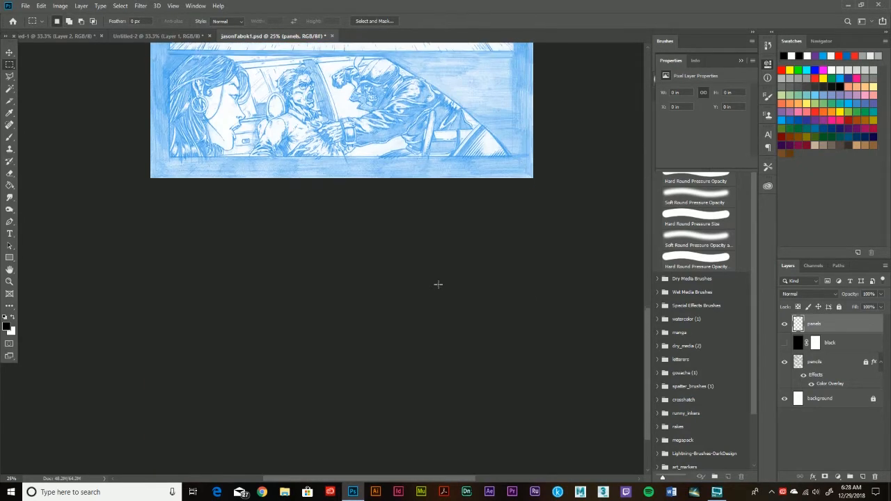
pyautogui.scroll(5, 438, 284)
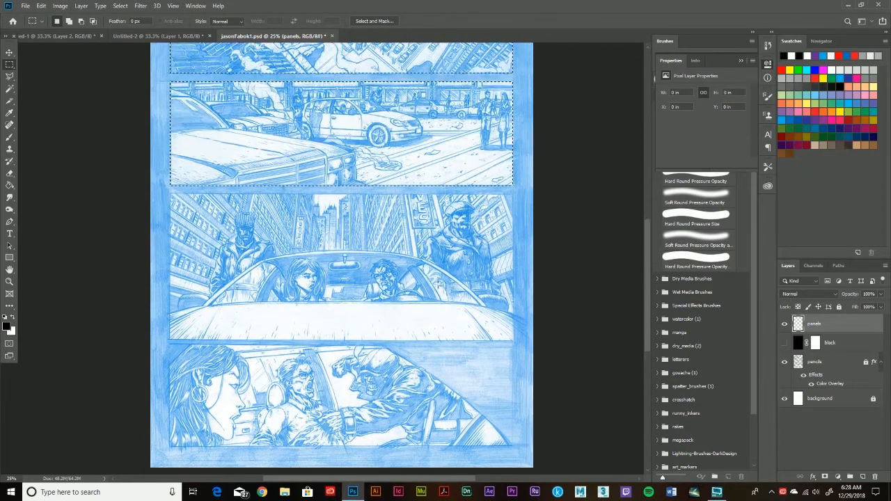
pyautogui.scroll(2, 438, 284)
pyautogui.press('shift')
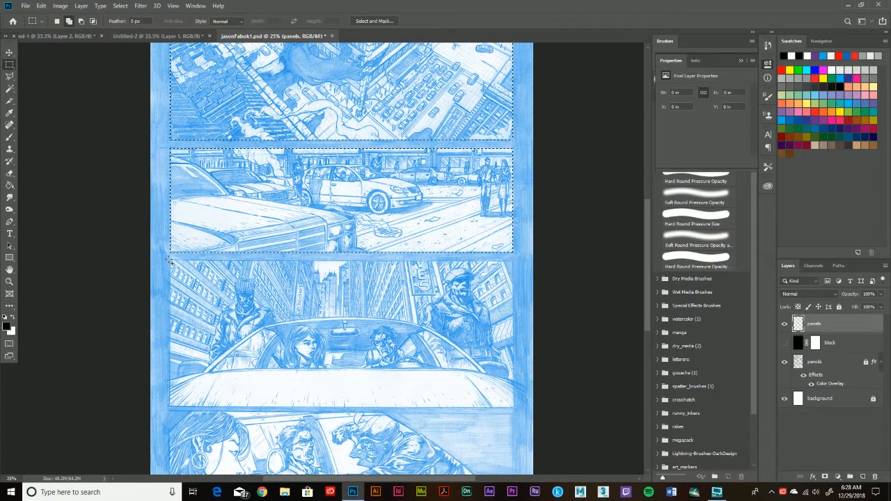
pyautogui.moveTo(194, 265); pyautogui.dragTo(509, 405)
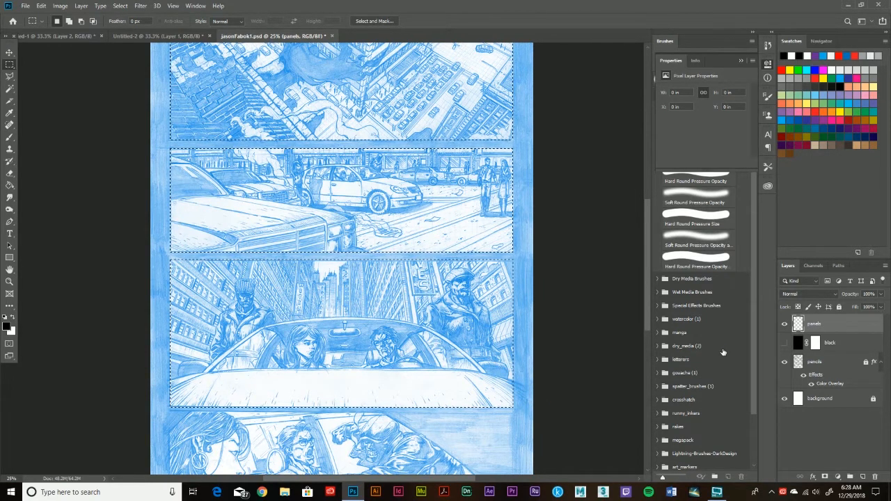
# - Show the black layer and fill the selected panel areas of its mask with black using the Paint Bucket
pyautogui.click(785, 344)
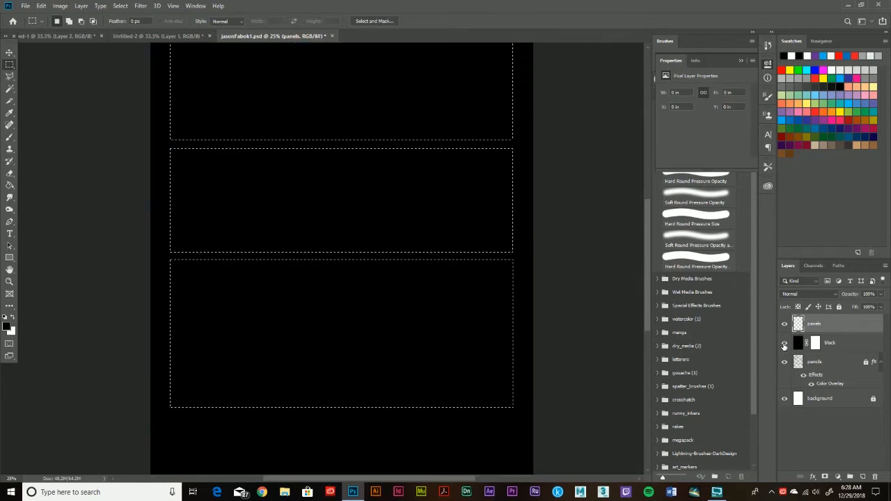
pyautogui.click(816, 343)
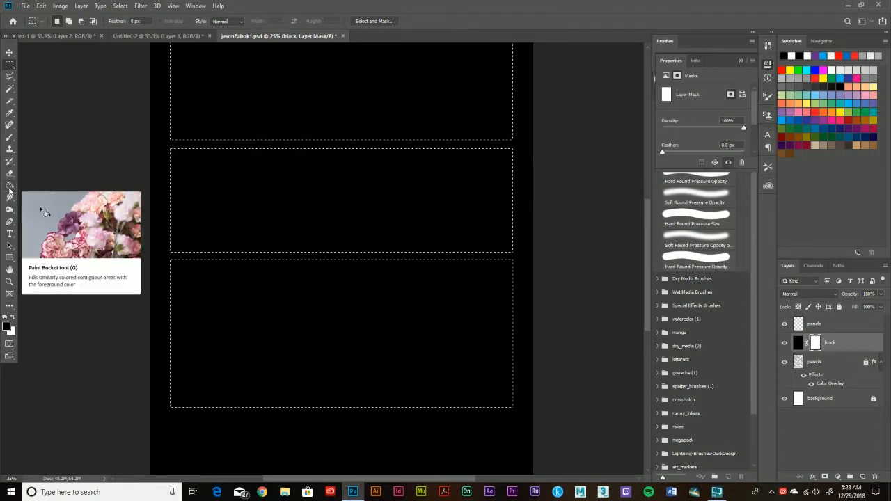
pyautogui.click(9, 187)
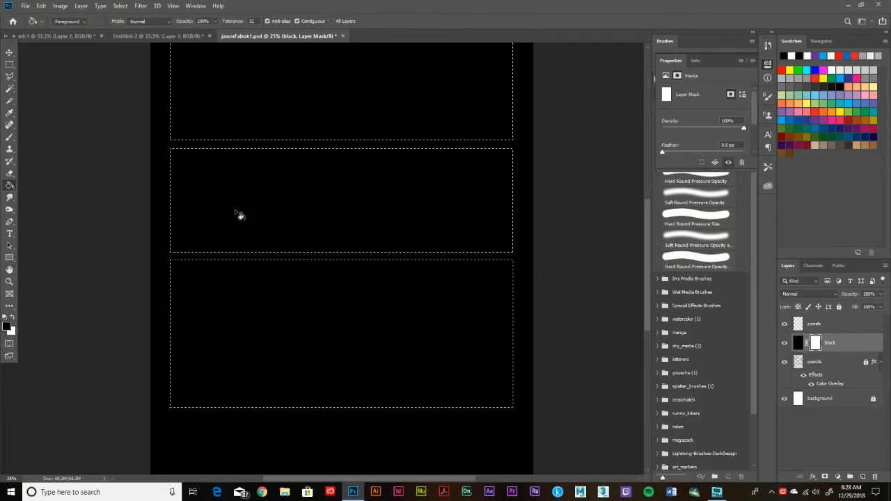
pyautogui.click(237, 214)
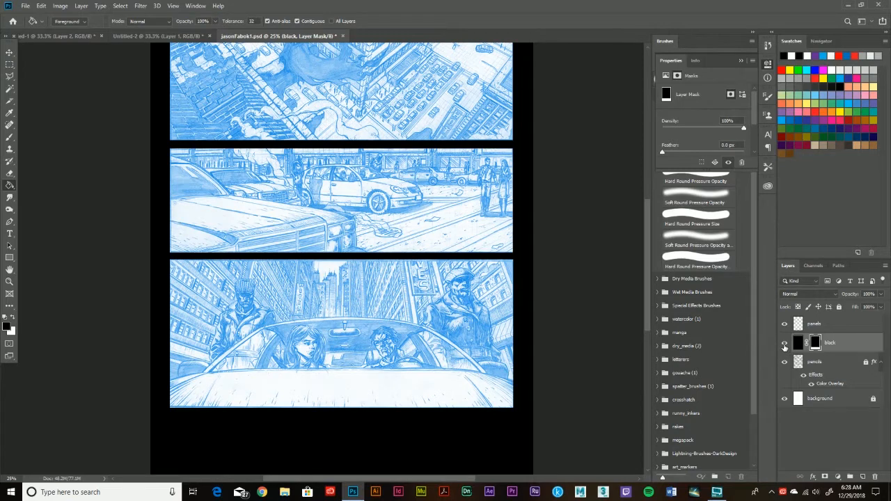
# - Hide the black layer, make the panels layer active, and choose the Polygonal Lasso tool for the bottom comic panel
pyautogui.click(785, 347)
pyautogui.click(838, 323)
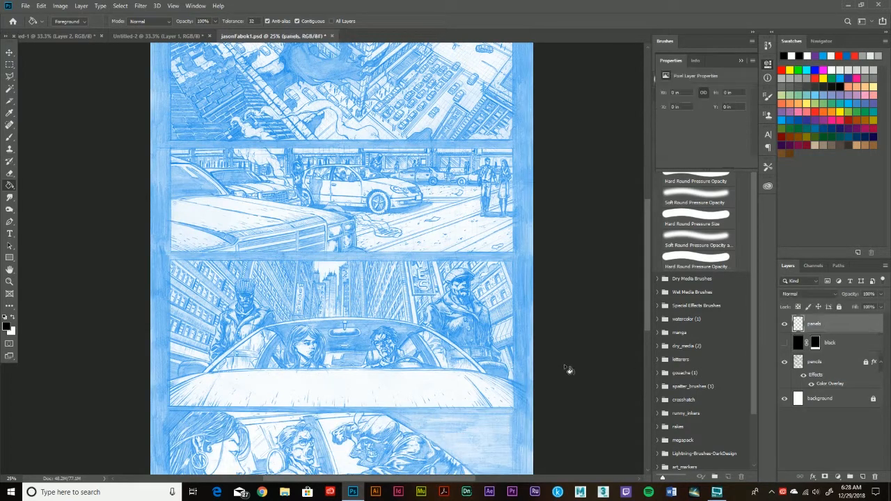
pyautogui.scroll(-5, 543, 327)
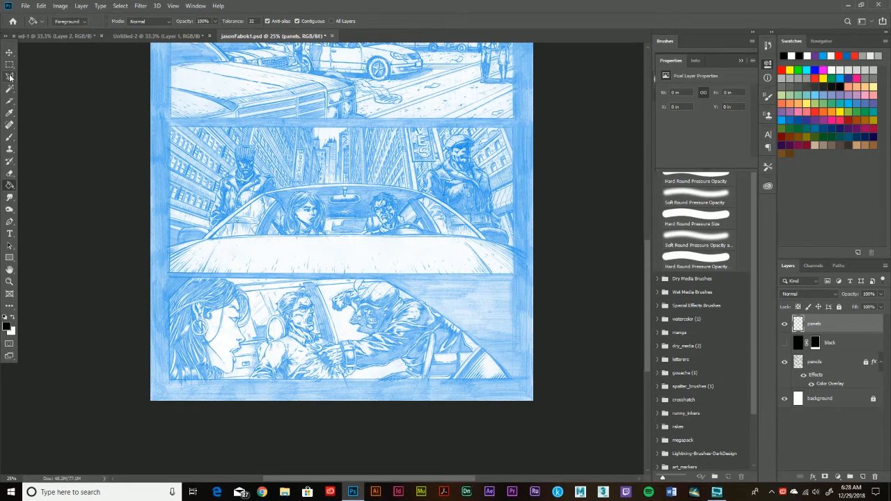
pyautogui.moveTo(10, 78); pyautogui.dragTo(53, 89)
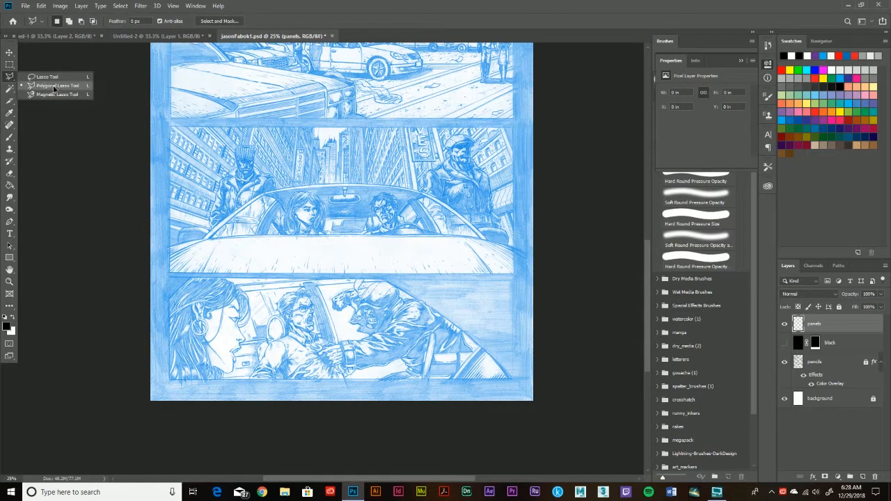
pyautogui.moveTo(54, 88); pyautogui.dragTo(53, 89)
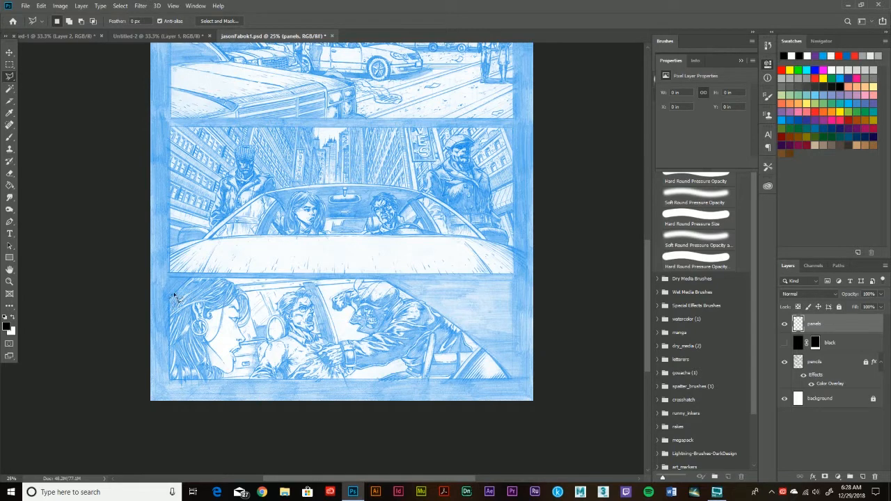
pyautogui.click(191, 281)
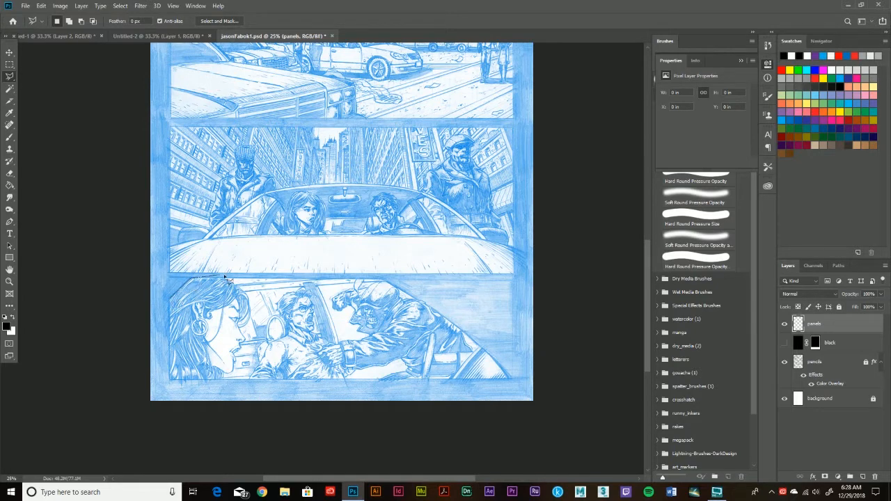
pyautogui.click(383, 283)
pyautogui.click(514, 381)
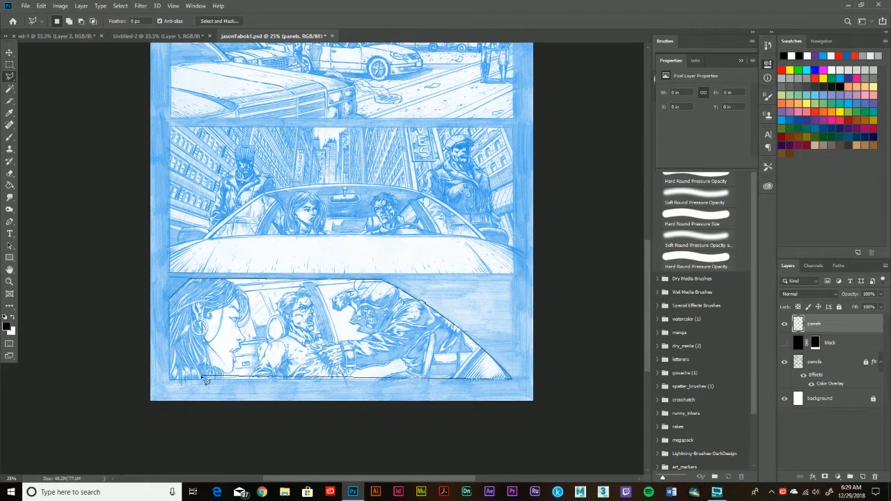
pyautogui.click(170, 381)
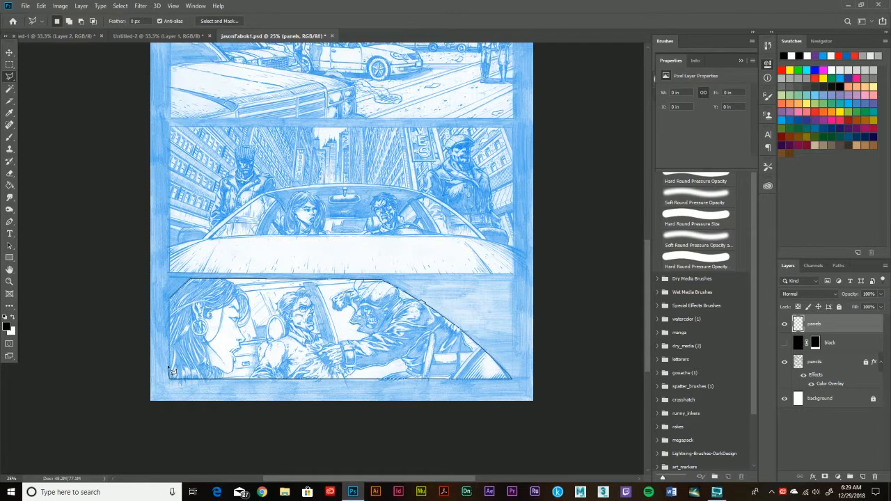
pyautogui.click(170, 295)
pyautogui.click(191, 280)
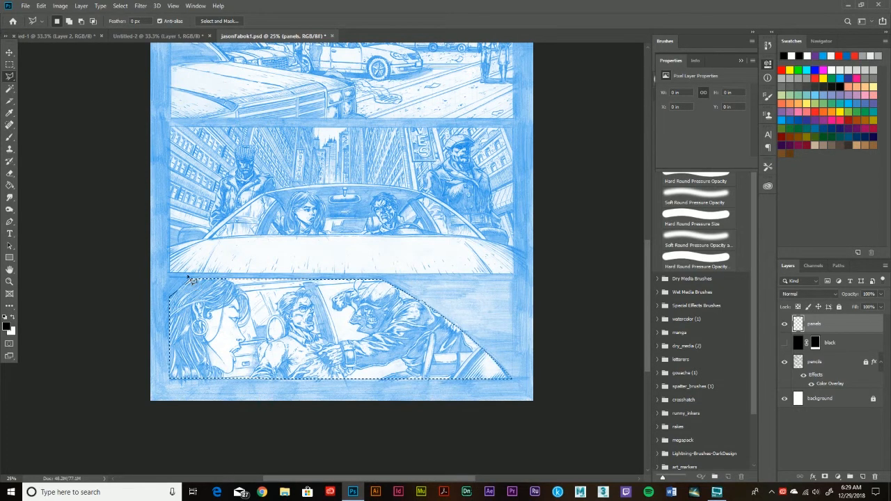
pyautogui.hotkey('ctrl', 'd')
# - Select the bottom car-interior panel with a closed Polygonal Lasso outline that follows its borders and slanted corners
pyautogui.hotkey('ctrl', '+')
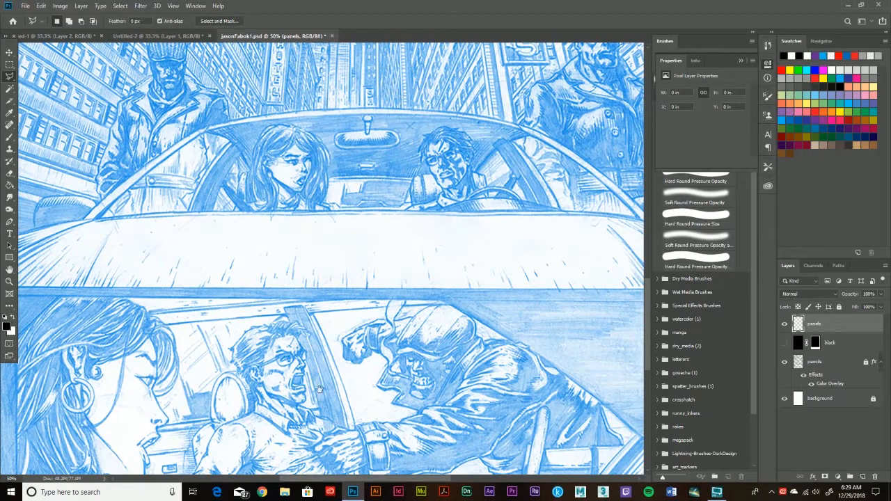
pyautogui.moveTo(212, 376); pyautogui.dragTo(313, 291)
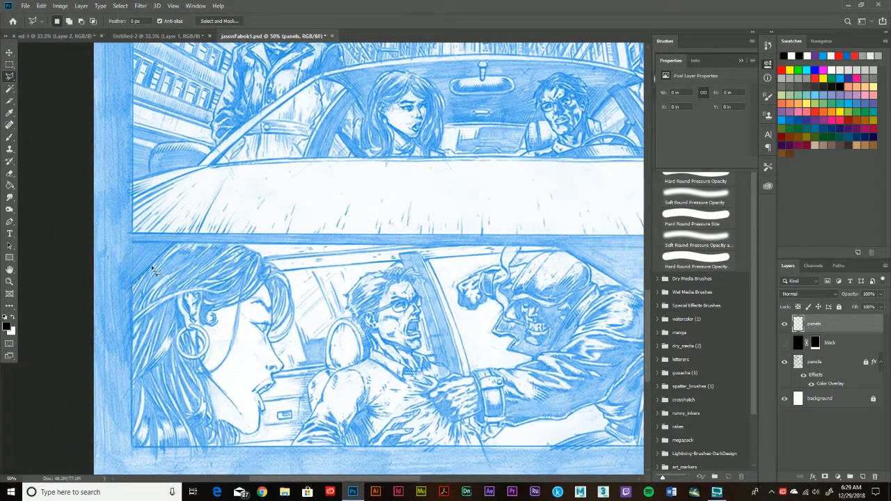
pyautogui.click(175, 244)
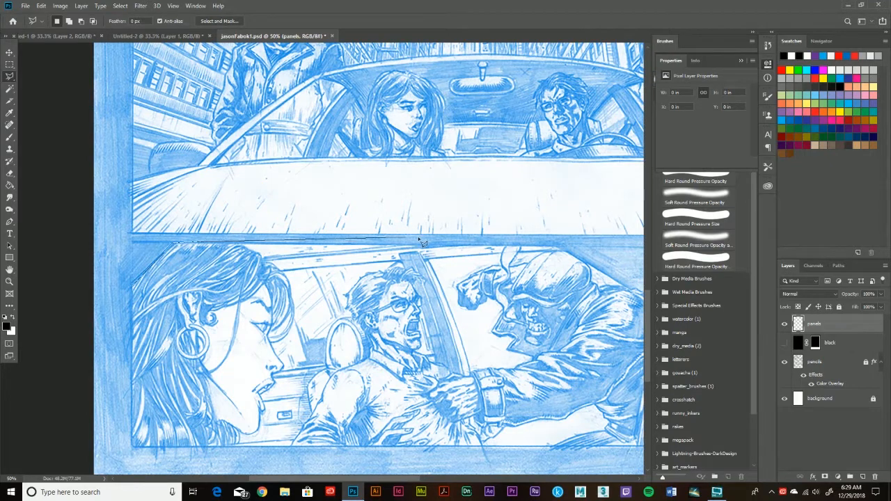
pyautogui.click(557, 249)
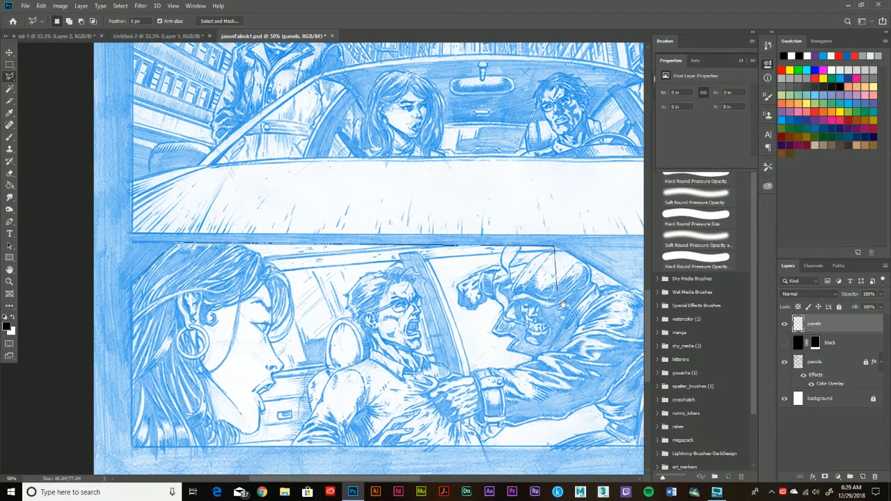
pyautogui.moveTo(564, 303)
pyautogui.mouseDown()
pyautogui.moveTo(474, 286)
pyautogui.moveTo(285, 280)
pyautogui.mouseUp()
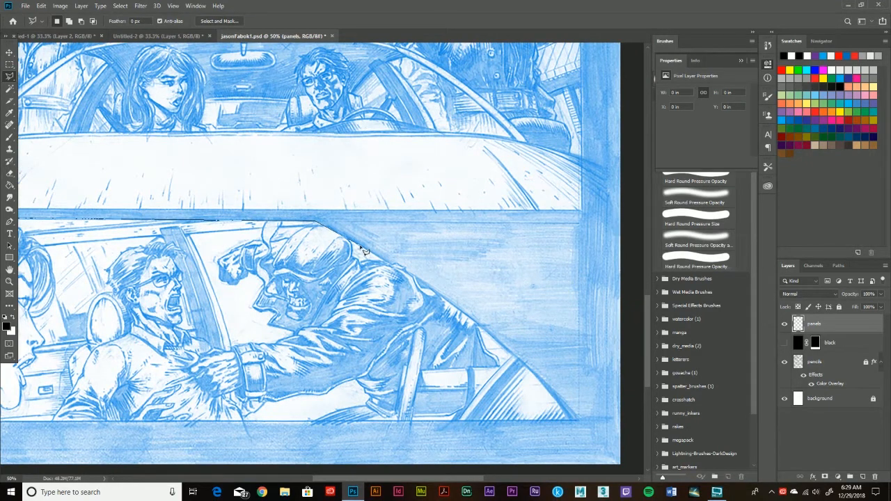
pyautogui.click(410, 275)
pyautogui.click(577, 421)
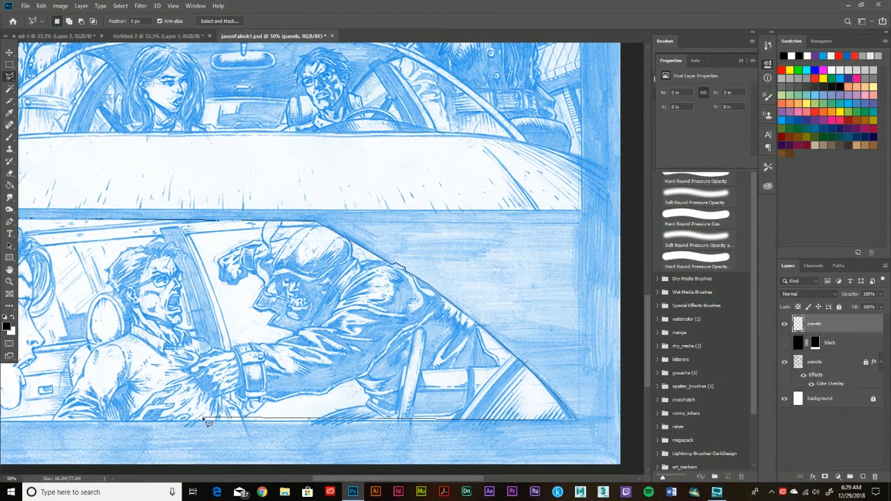
pyautogui.moveTo(180, 422); pyautogui.dragTo(395, 413)
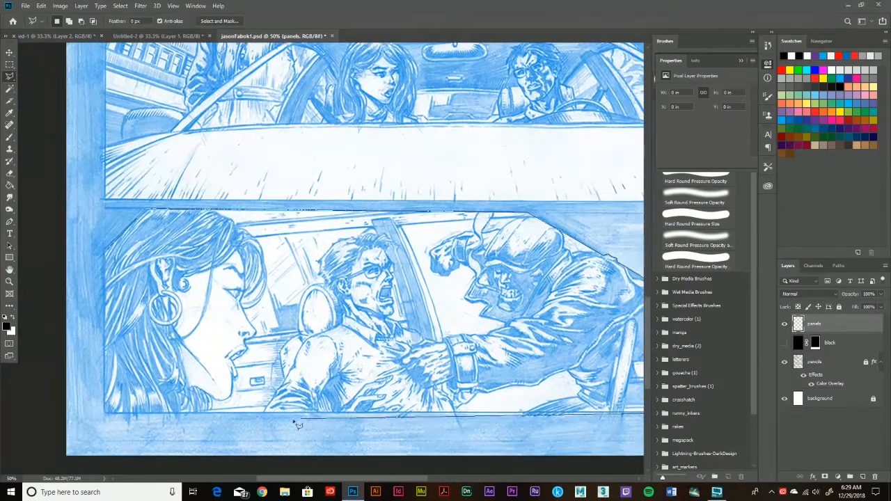
pyautogui.click(104, 409)
pyautogui.click(107, 257)
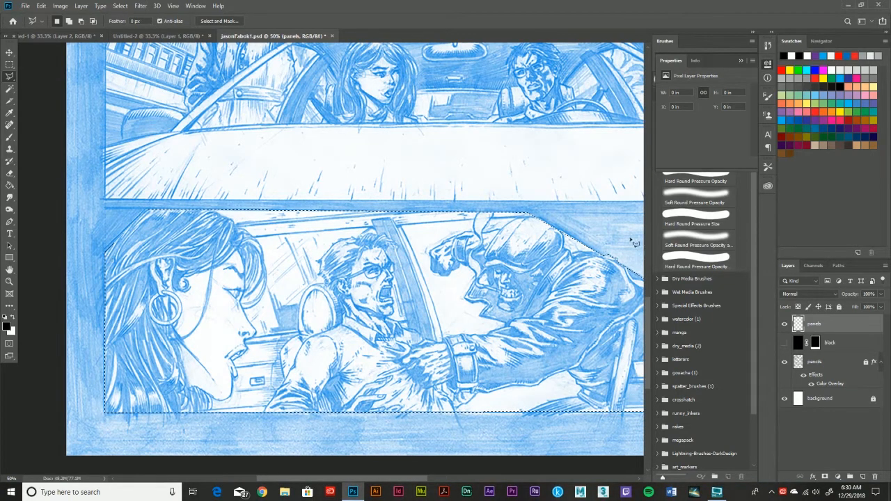
# - Show the black layer, fill the selected bottom panel area of its mask with black using the Paint Bucket, and deselect
pyautogui.click(785, 343)
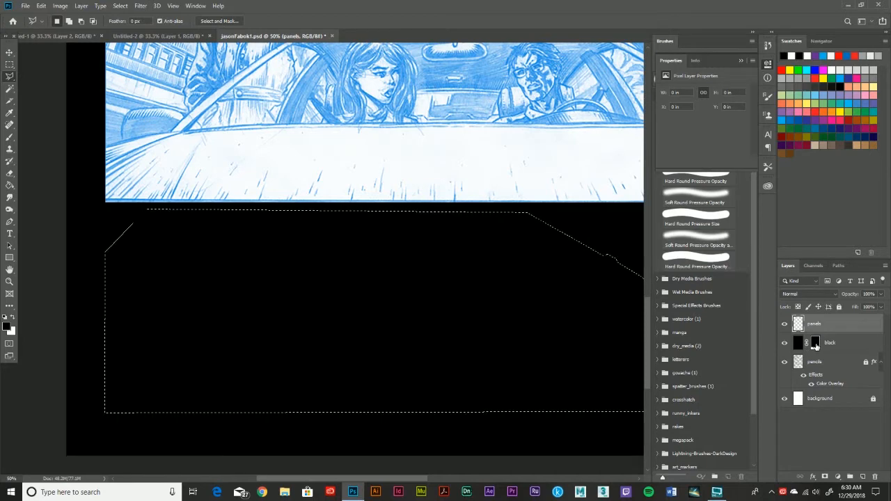
pyautogui.click(816, 343)
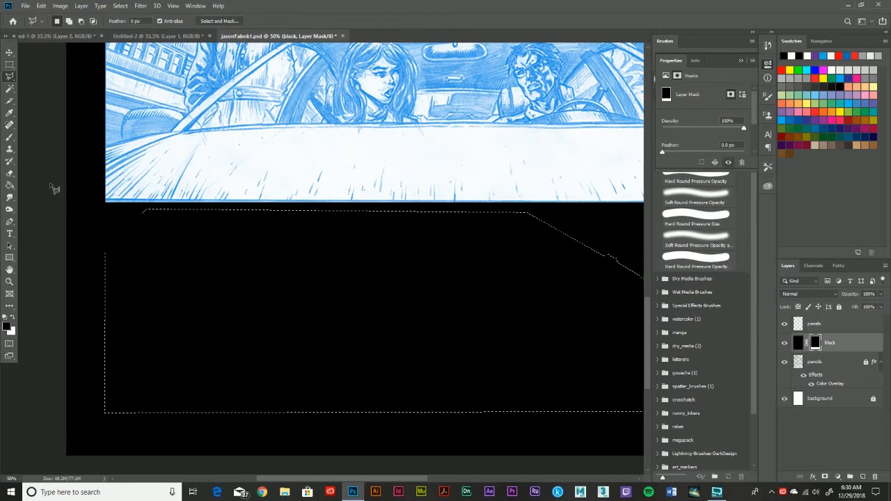
pyautogui.click(9, 184)
pyautogui.click(240, 296)
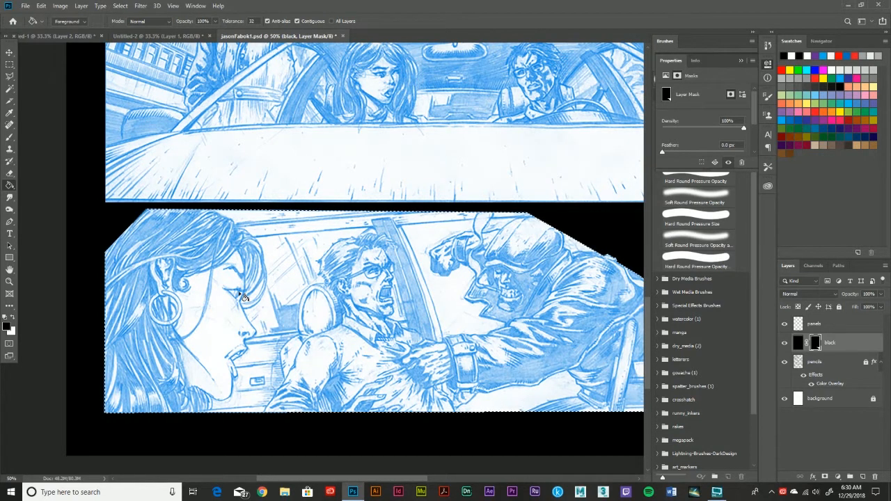
pyautogui.hotkey('ctrl', 'd')
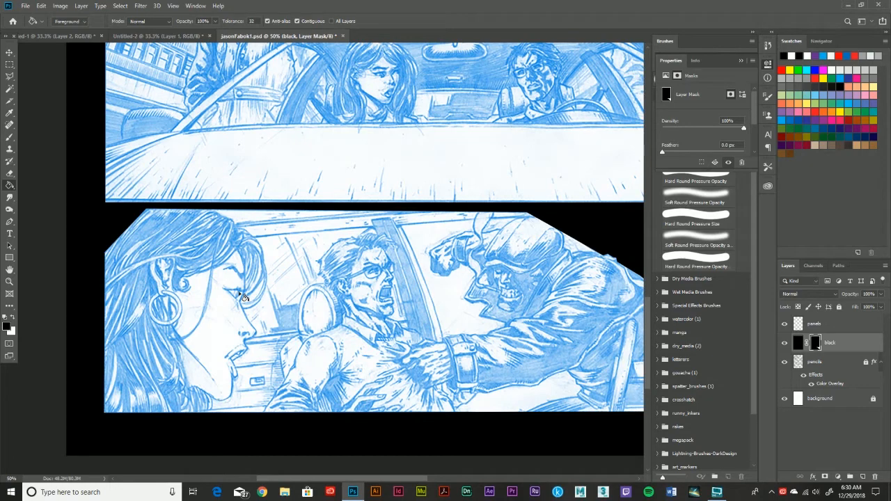
# - Fully lock the black layer and the panels layer
pyautogui.hotkey('ctrl', '-')
pyautogui.hotkey('ctrl', '-')
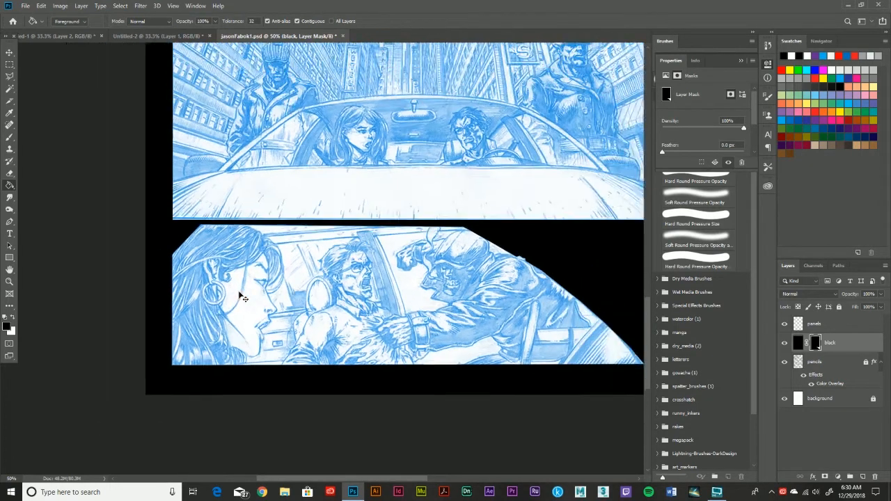
pyautogui.scroll(10, 243, 296)
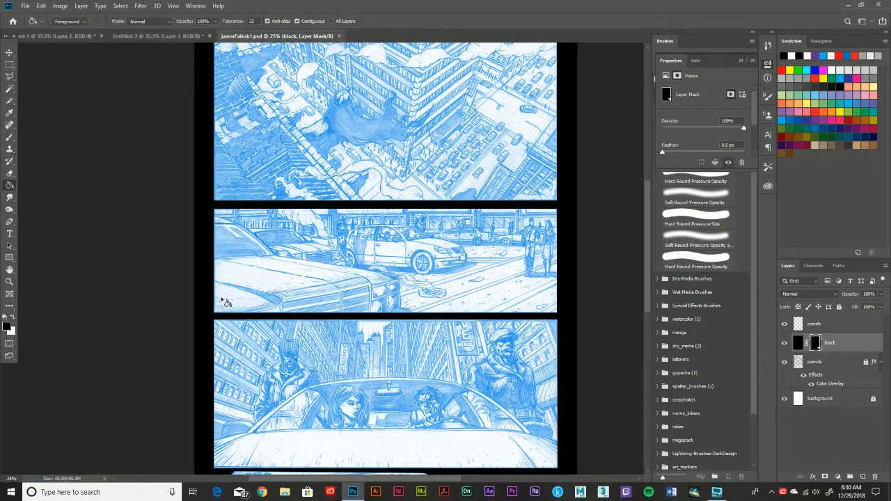
pyautogui.click(9, 53)
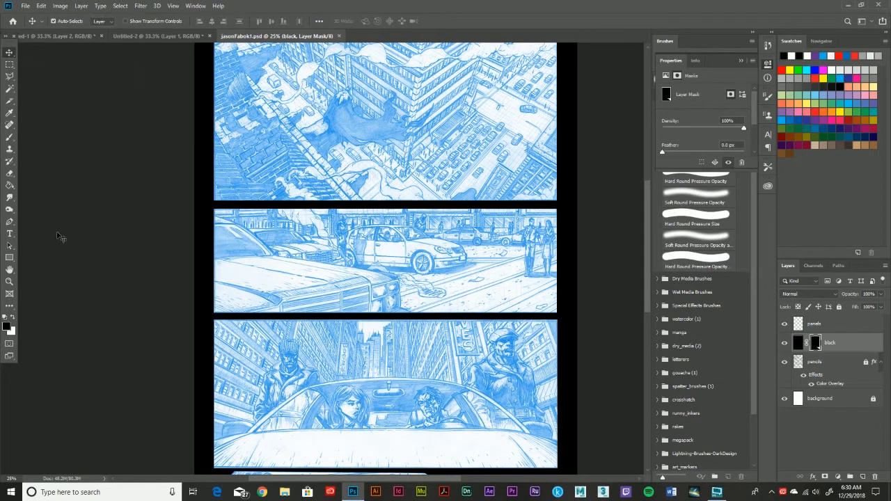
pyautogui.scroll(5, 299, 353)
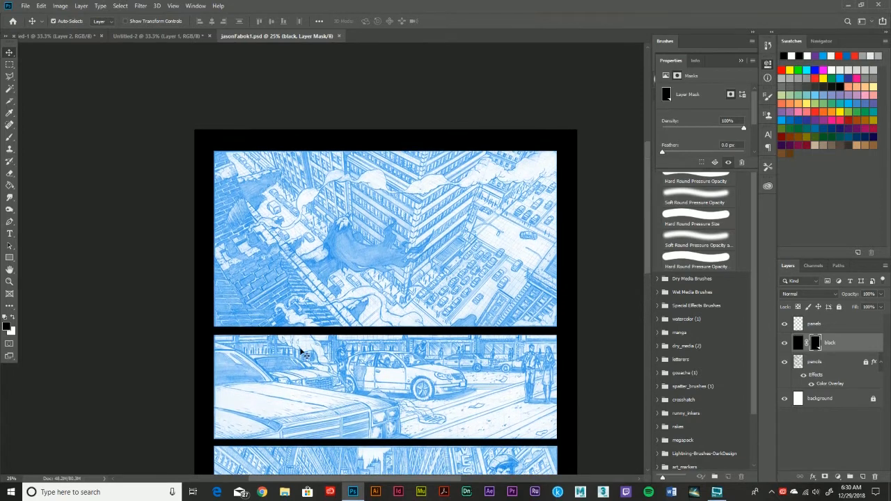
pyautogui.click(851, 322)
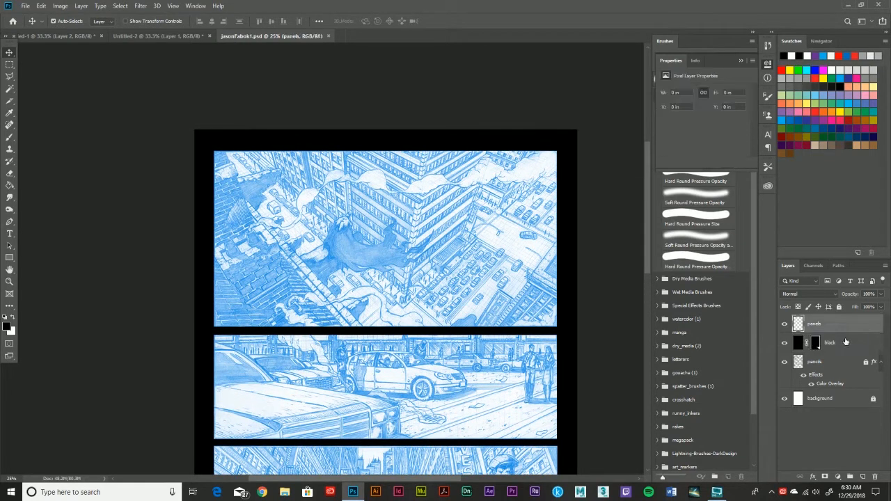
pyautogui.click(845, 343)
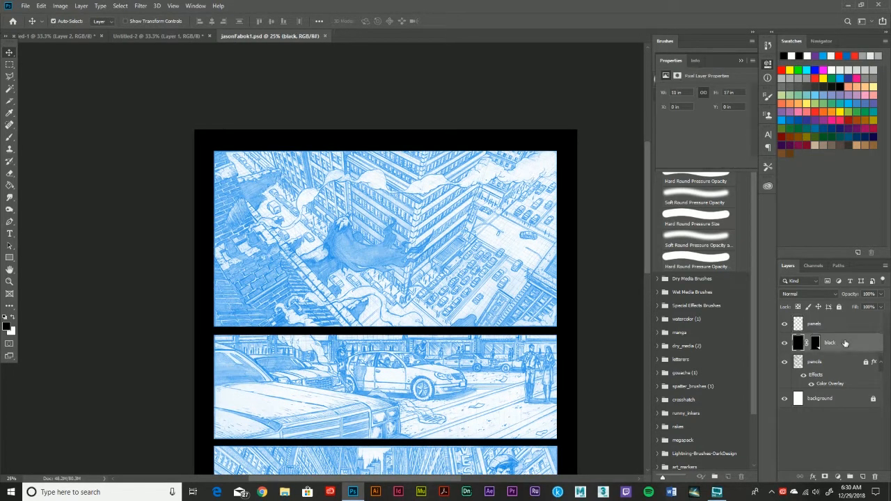
pyautogui.click(839, 307)
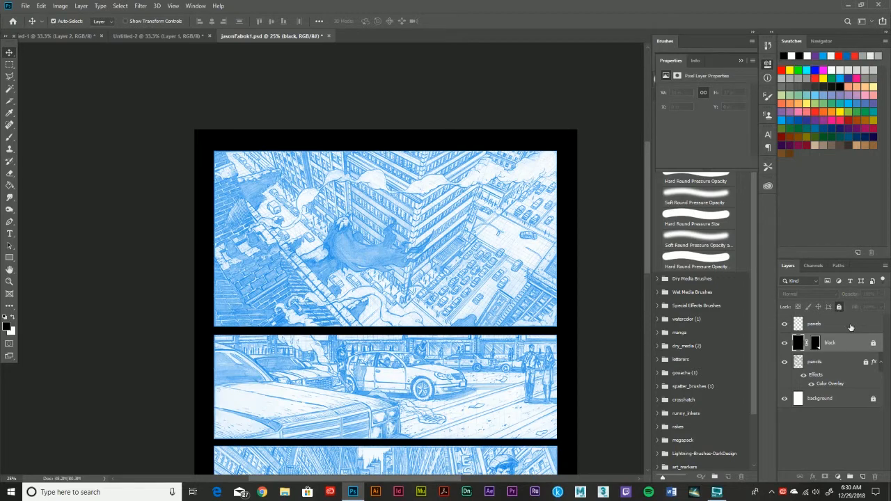
pyautogui.click(851, 324)
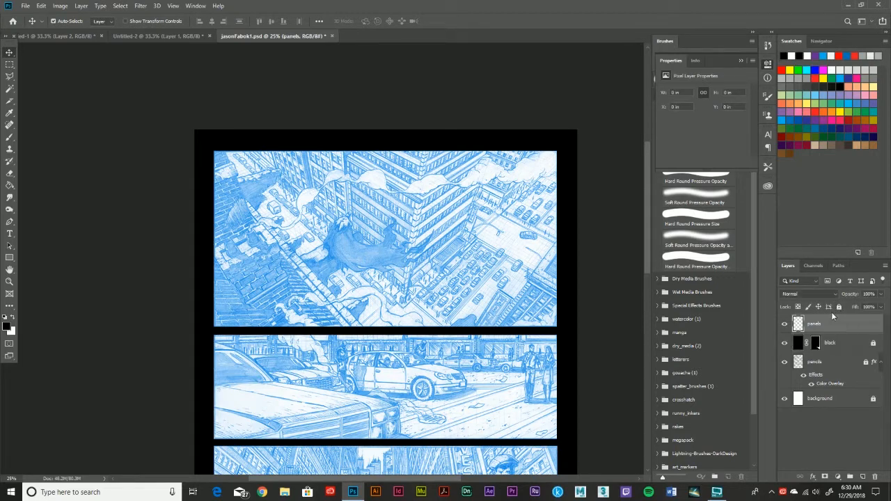
pyautogui.click(839, 308)
# - Create a new layer directly above the pencils layer and name it ink
pyautogui.click(835, 365)
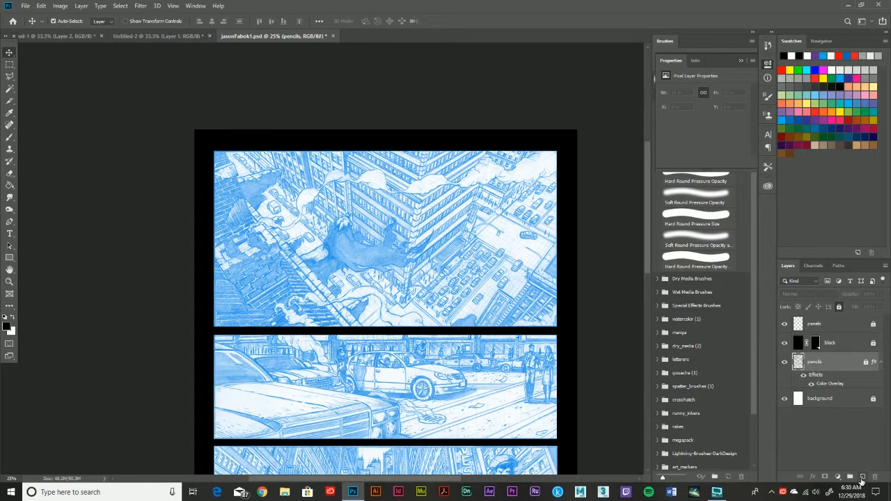
pyautogui.click(863, 478)
pyautogui.doubleClick(816, 362)
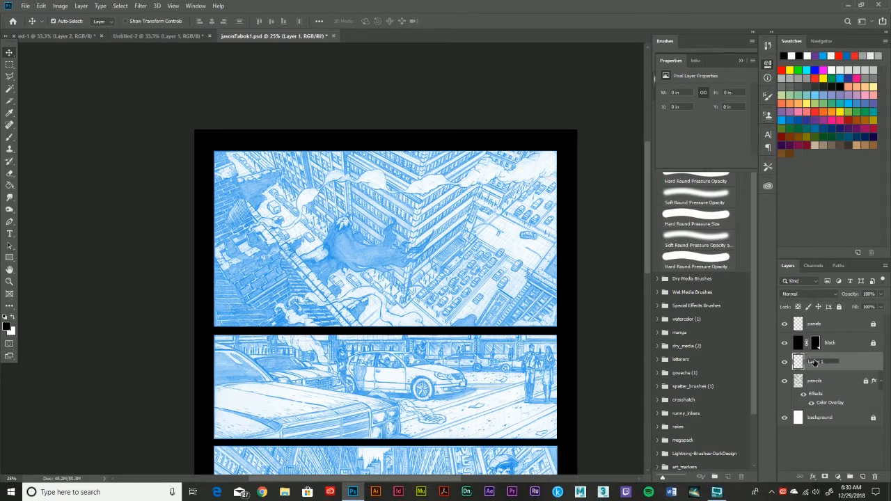
pyautogui.write('ink')
pyautogui.press('Return')
# - Try a thick black brush stroke over the broken ledge's shadow in the first panel, and undo it
pyautogui.scroll(-2, 267, 319)
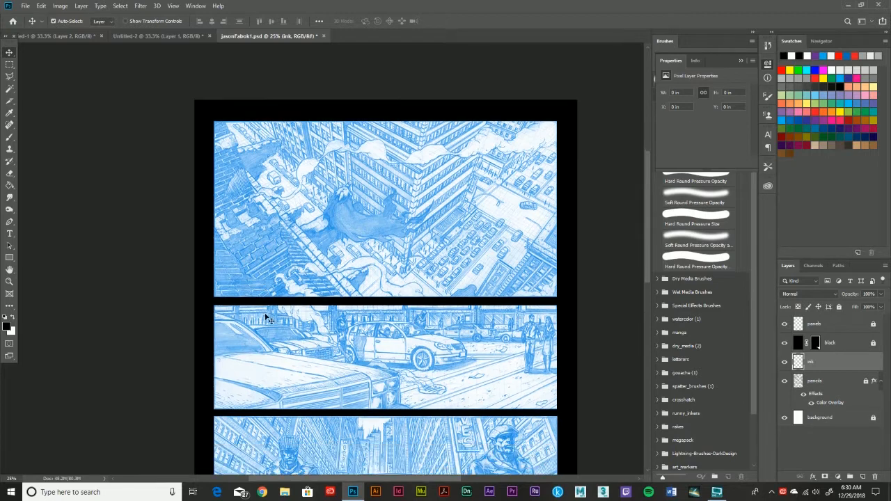
pyautogui.scroll(-5, 268, 317)
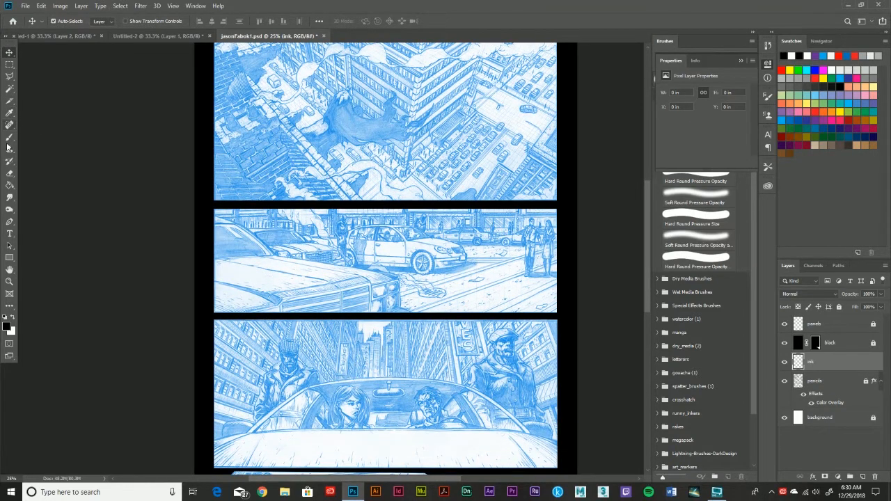
pyautogui.click(9, 137)
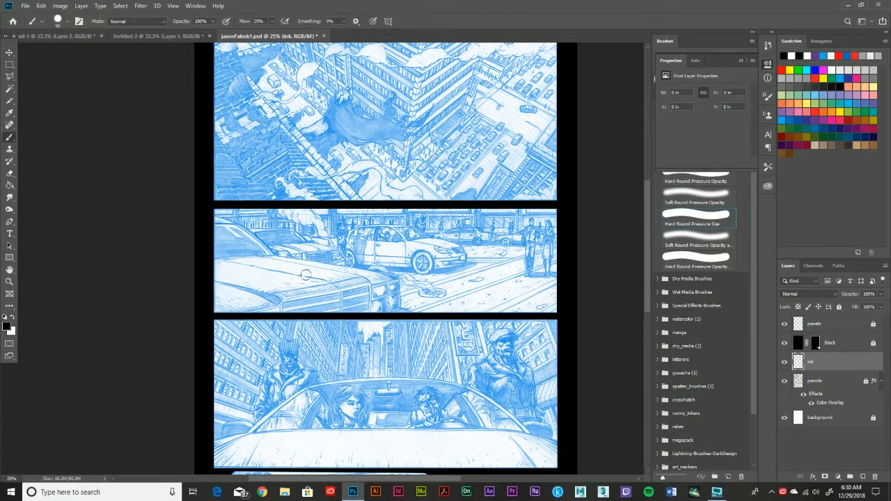
pyautogui.scroll(4, 305, 275)
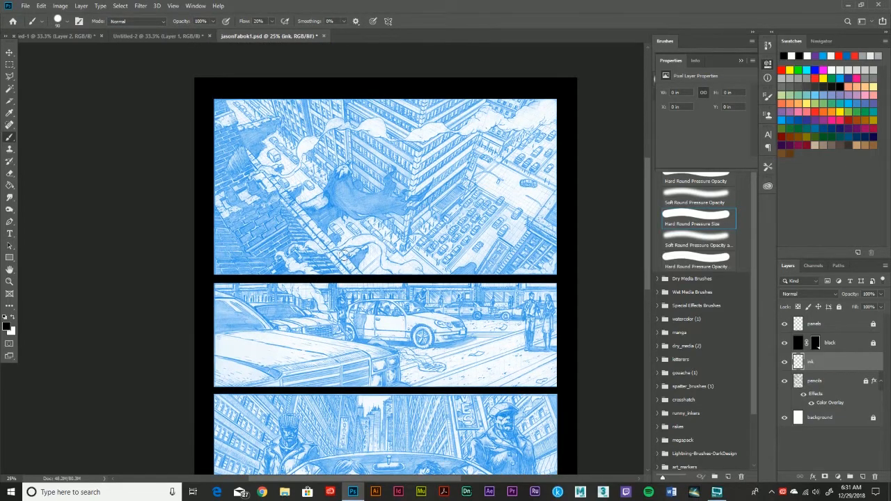
pyautogui.scroll(3, 346, 258)
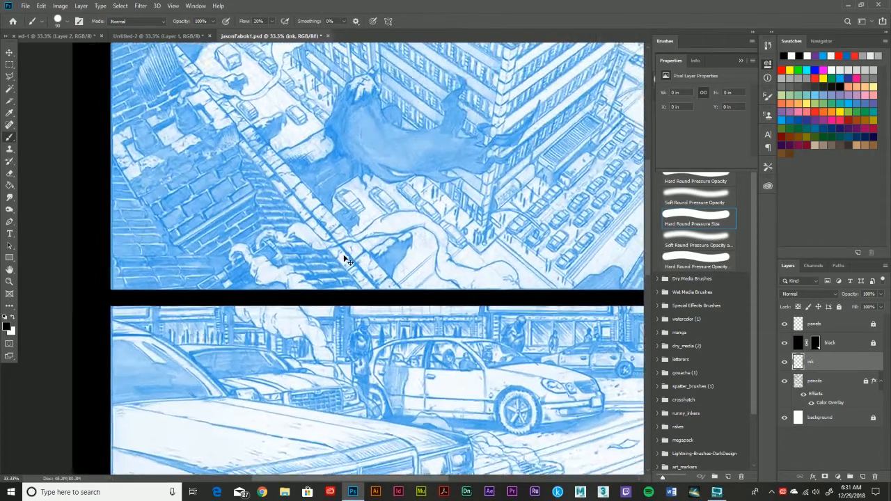
pyautogui.scroll(8, 345, 254)
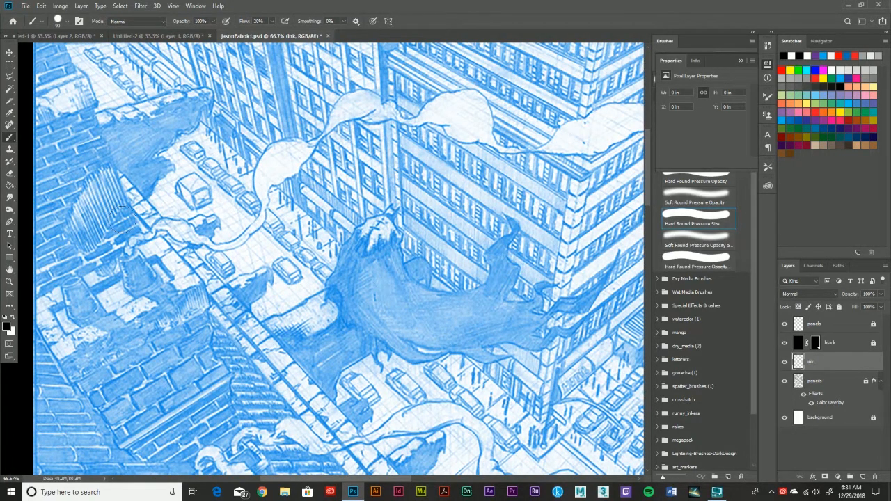
pyautogui.scroll(4, 118, 217)
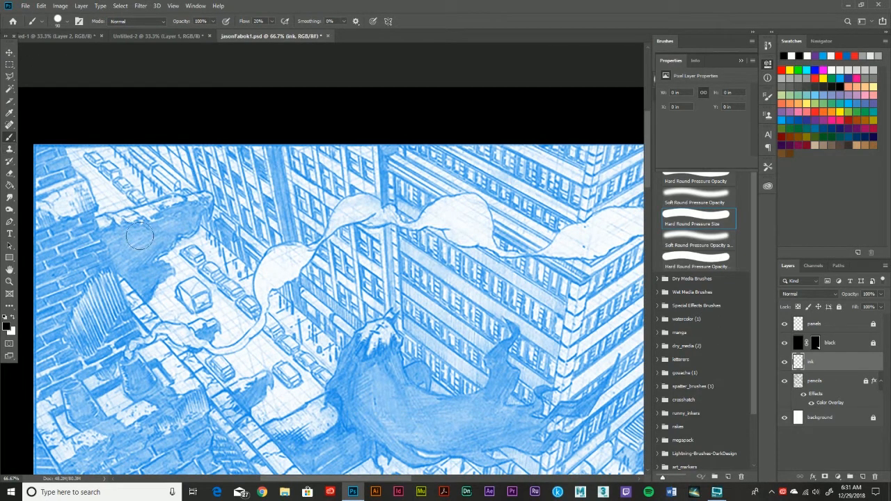
pyautogui.moveTo(175, 222)
pyautogui.mouseDown()
pyautogui.moveTo(141, 245)
pyautogui.moveTo(136, 269)
pyautogui.moveTo(136, 242)
pyautogui.moveTo(167, 214)
pyautogui.moveTo(148, 228)
pyautogui.mouseUp()
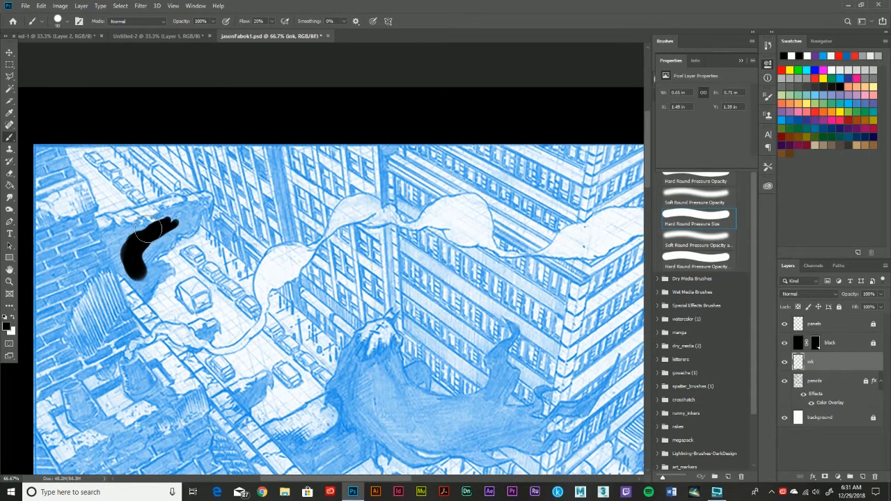
pyautogui.hotkey('ctrl', 'z')
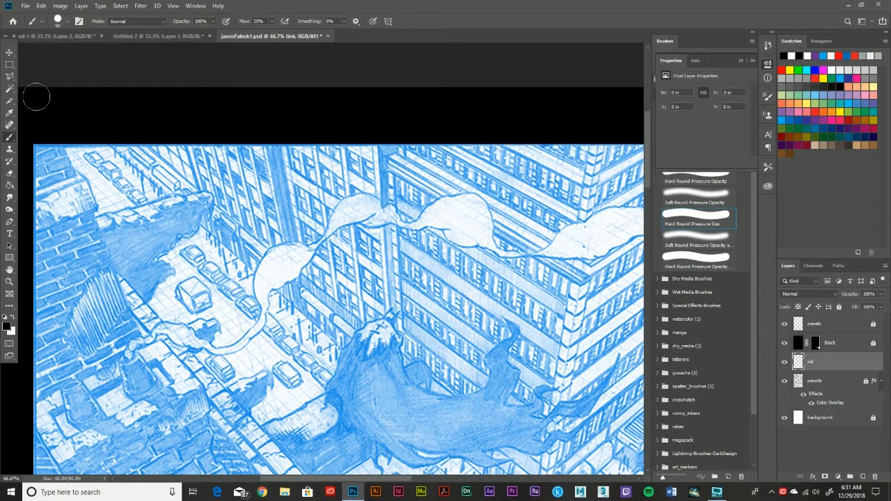
# - Outline the shadow under the broken ledge in the first panel with the freehand Lasso and fill it with black on the ink layer
pyautogui.click(9, 76)
pyautogui.click(42, 77)
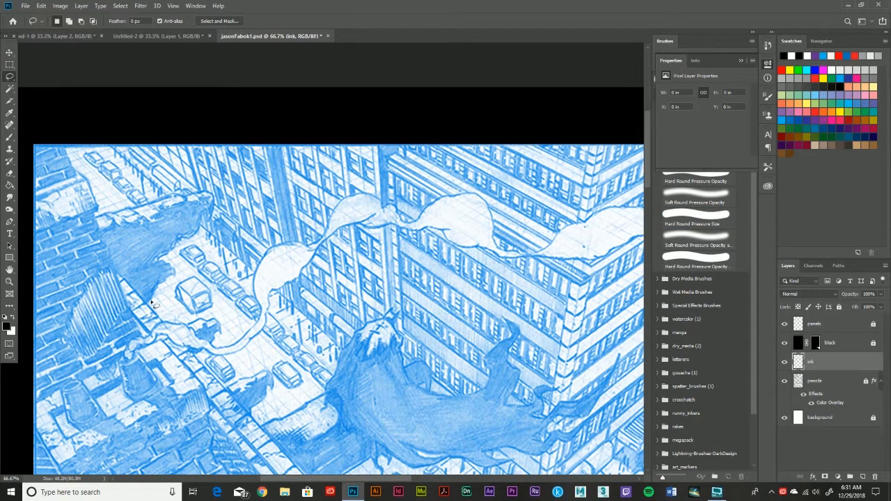
pyautogui.moveTo(158, 300)
pyautogui.mouseDown()
pyautogui.moveTo(176, 273)
pyautogui.moveTo(156, 263)
pyautogui.moveTo(211, 220)
pyautogui.moveTo(201, 208)
pyautogui.moveTo(153, 220)
pyautogui.moveTo(167, 225)
pyautogui.moveTo(115, 226)
pyautogui.moveTo(103, 237)
pyautogui.moveTo(148, 306)
pyautogui.mouseUp()
pyautogui.press('g')
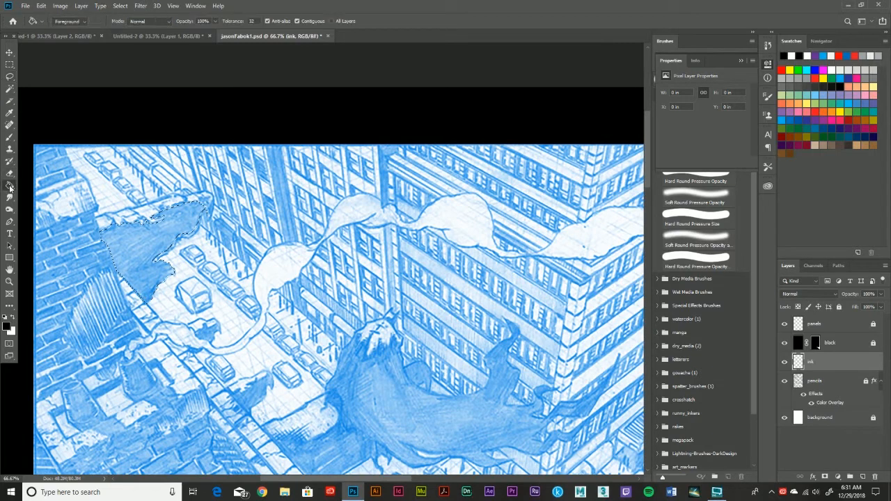
pyautogui.click(146, 249)
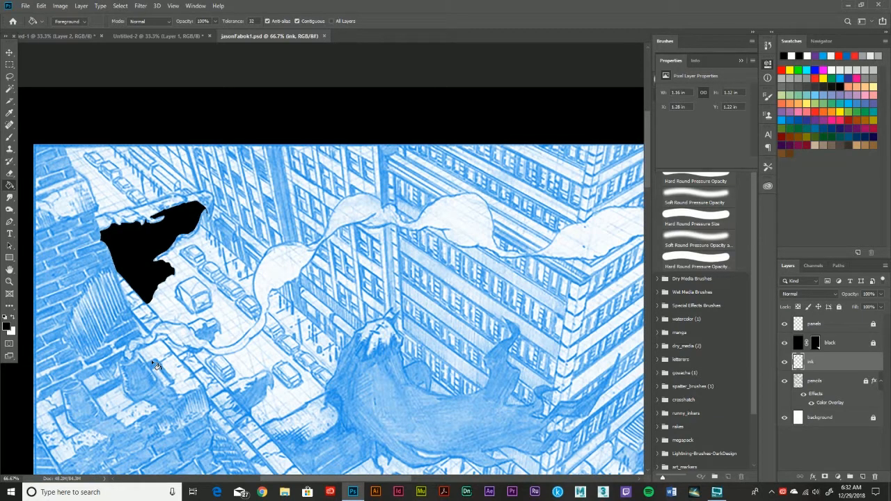
# - Ink the ledge's jagged edge around the black shadow with a much smaller brush, following the pencil contour up to its overhanging tip
pyautogui.click(10, 138)
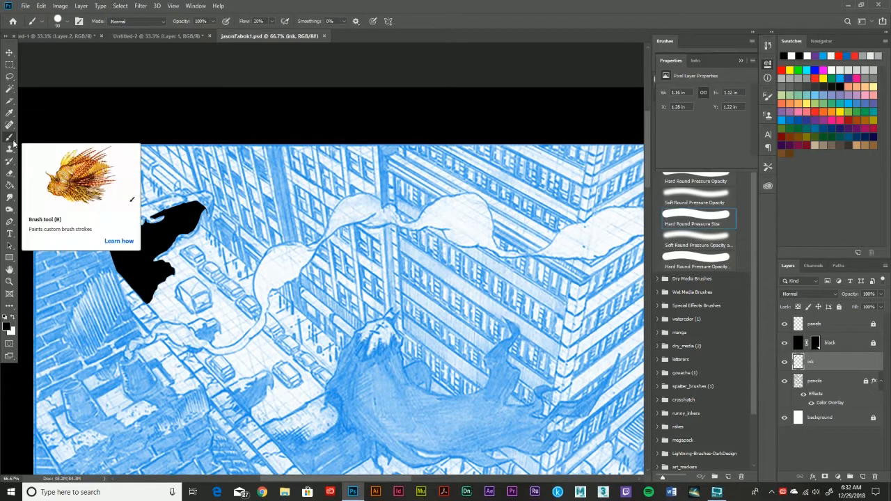
pyautogui.hotkey('ctrl', '+')
pyautogui.hotkey('ctrl', '+')
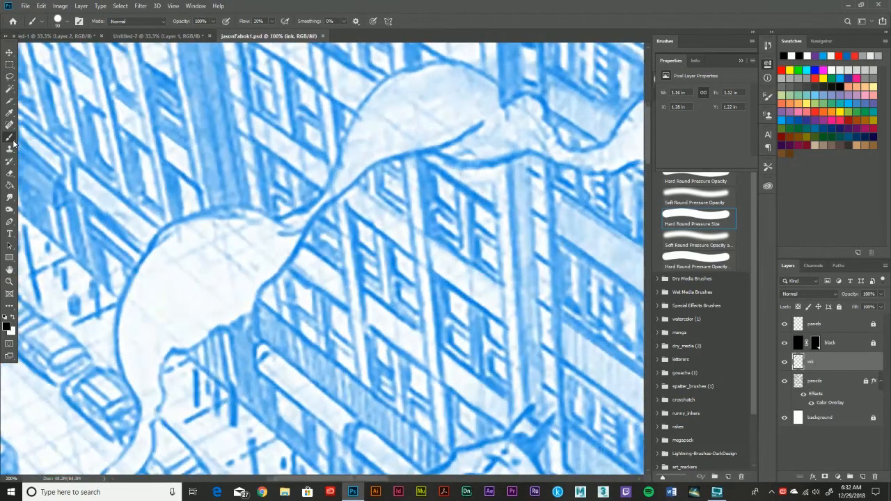
pyautogui.moveTo(135, 333); pyautogui.dragTo(507, 368)
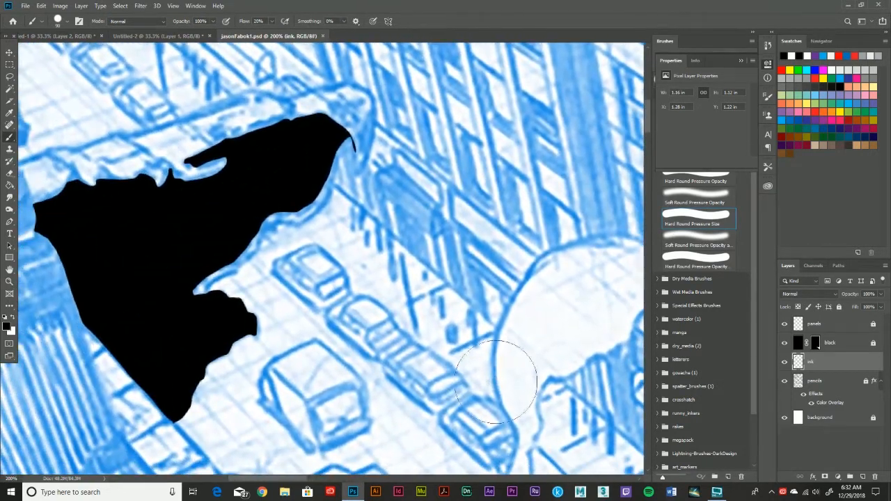
pyautogui.press('[')
pyautogui.press('[')
pyautogui.press('[')
pyautogui.press('[')
pyautogui.press('[')
pyautogui.press('[')
pyautogui.press('[')
pyautogui.press('[')
pyautogui.press('[')
pyautogui.moveTo(264, 225)
pyautogui.mouseDown()
pyautogui.moveTo(235, 272)
pyautogui.moveTo(203, 294)
pyautogui.mouseUp()
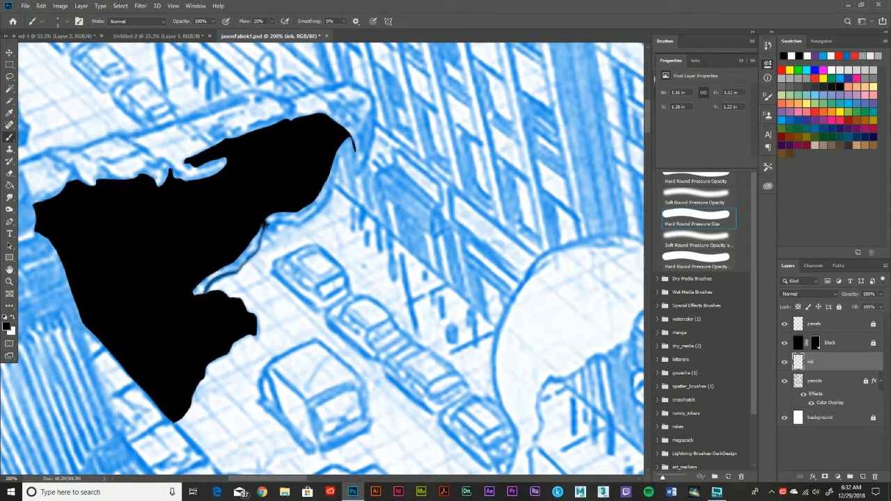
pyautogui.click(269, 227)
pyautogui.moveTo(268, 228)
pyautogui.mouseDown()
pyautogui.moveTo(300, 227)
pyautogui.moveTo(318, 212)
pyautogui.moveTo(325, 204)
pyautogui.moveTo(313, 201)
pyautogui.moveTo(266, 226)
pyautogui.moveTo(326, 197)
pyautogui.moveTo(351, 149)
pyautogui.moveTo(356, 175)
pyautogui.moveTo(367, 165)
pyautogui.moveTo(376, 132)
pyautogui.moveTo(375, 106)
pyautogui.moveTo(361, 87)
pyautogui.moveTo(348, 81)
pyautogui.moveTo(289, 95)
pyautogui.mouseUp()
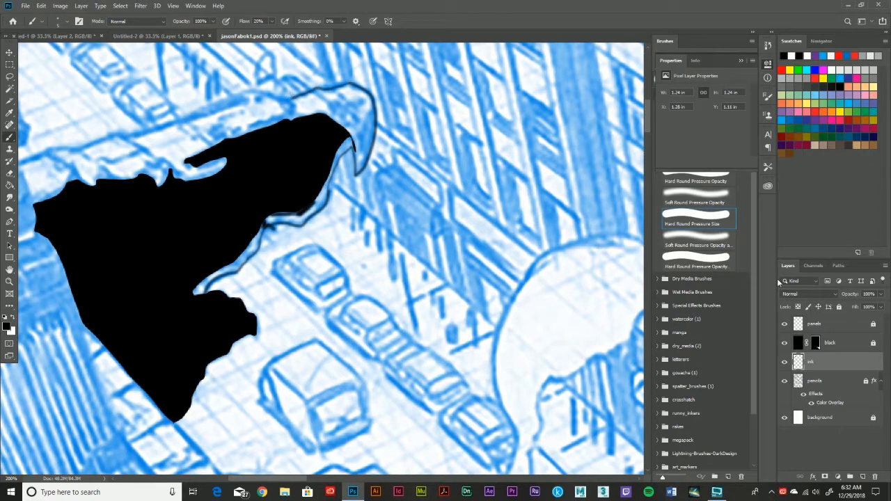
# - Hide and show the pencils layer, both close up and zoomed out, to examine the inked ledge on its own
pyautogui.click(785, 382)
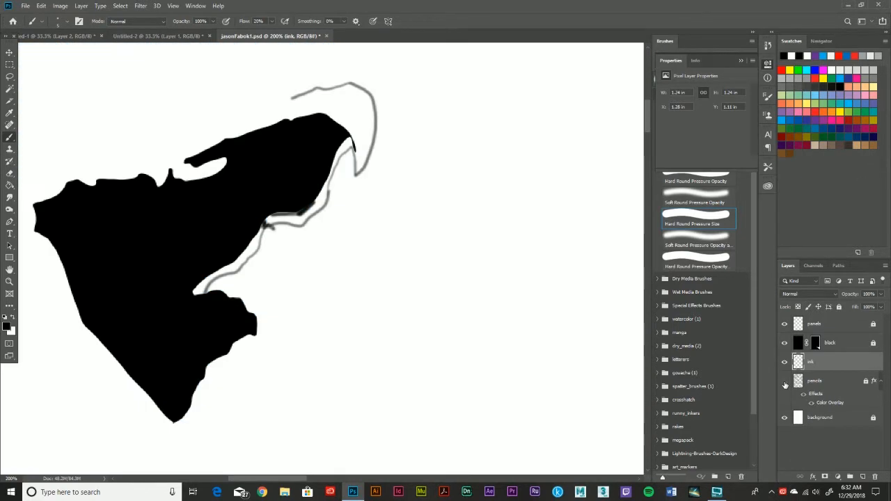
pyautogui.click(785, 381)
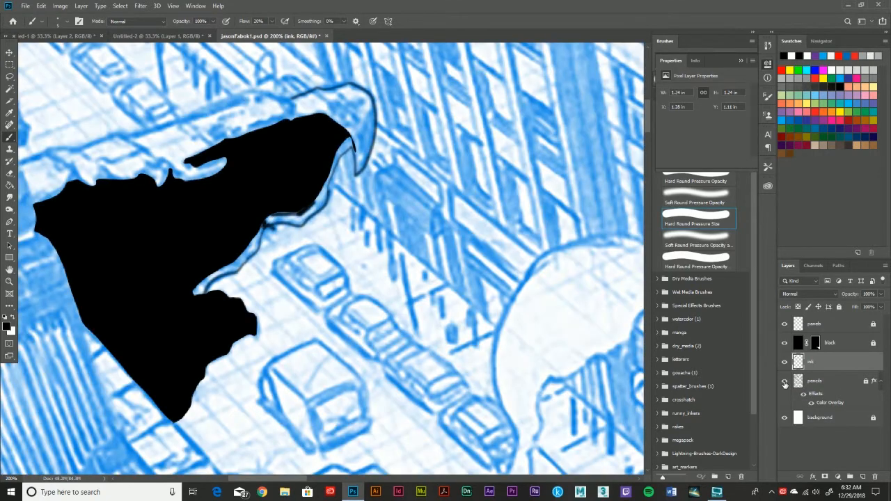
pyautogui.hotkey('ctrl', '-')
pyautogui.hotkey('ctrl', '-')
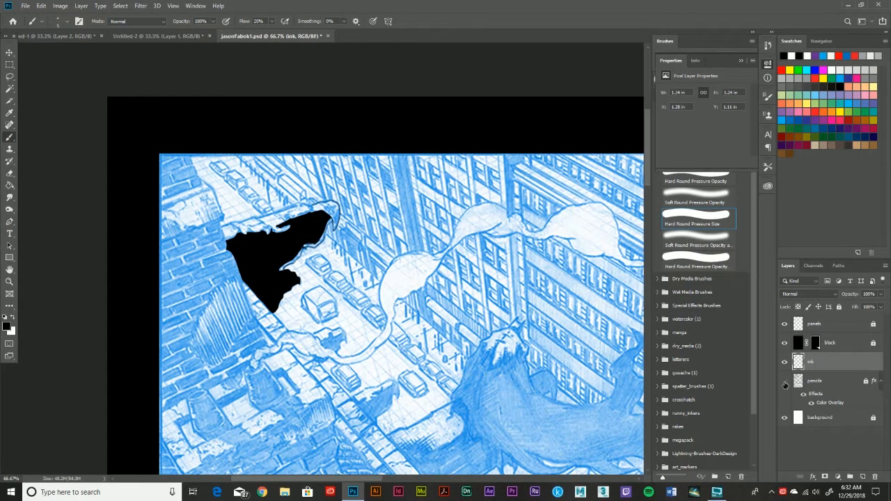
pyautogui.click(785, 382)
pyautogui.click(785, 382)
# - Ink the rounded shoulder contour and small fold marks of the man in glasses in the bottom car-interior panel
pyautogui.scroll(-10, 380, 298)
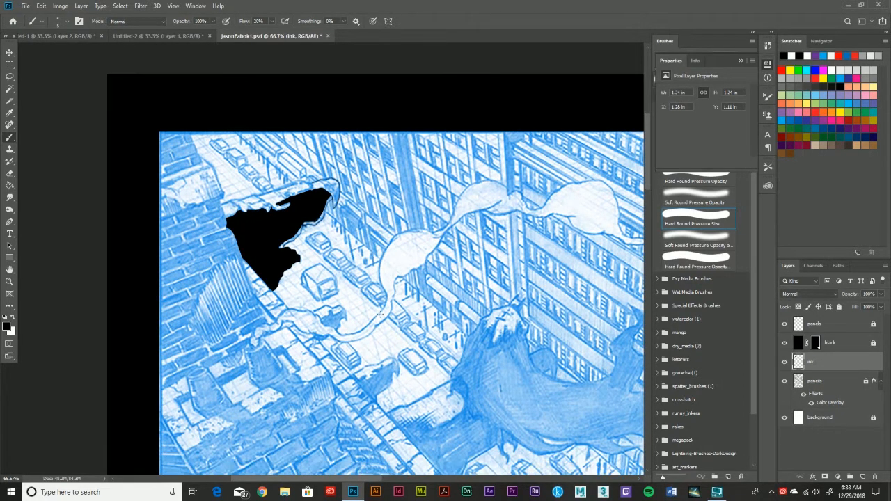
pyautogui.scroll(-12, 380, 314)
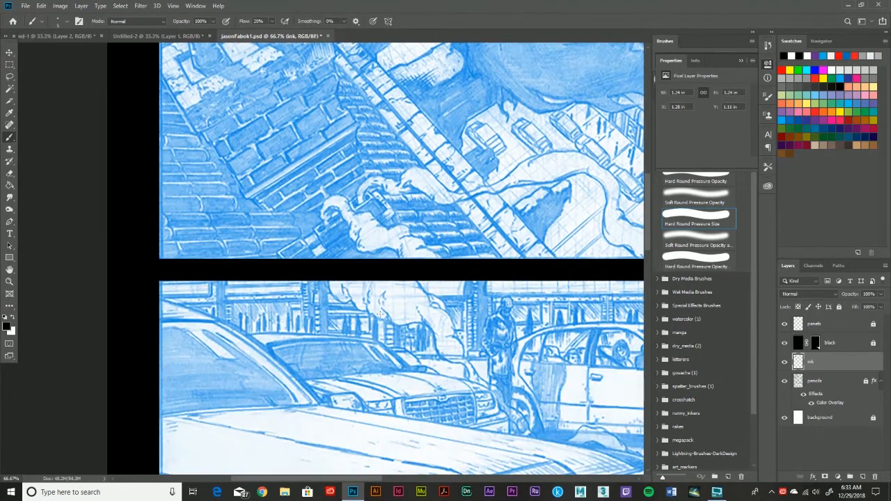
pyautogui.scroll(-16, 380, 314)
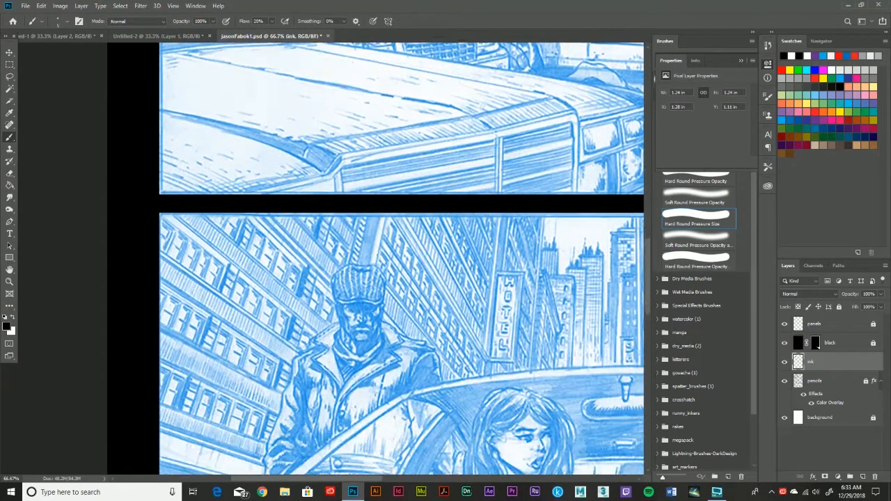
pyautogui.scroll(-4, 380, 314)
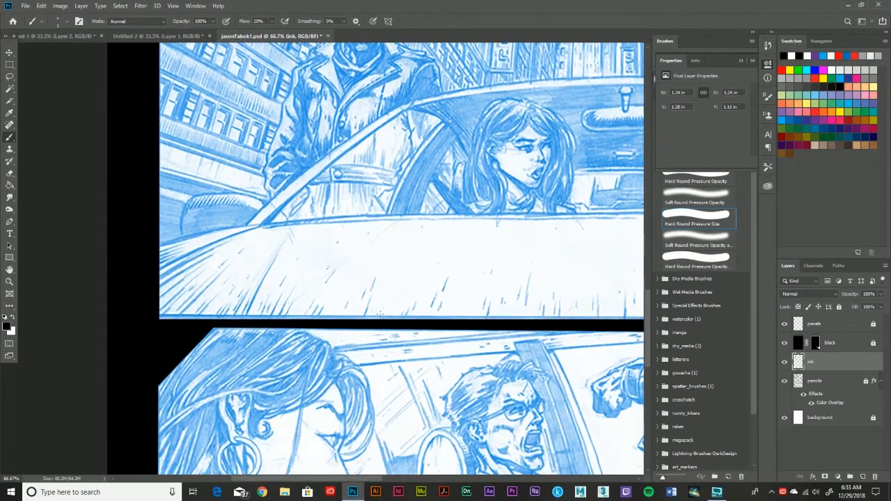
pyautogui.scroll(-3, 380, 315)
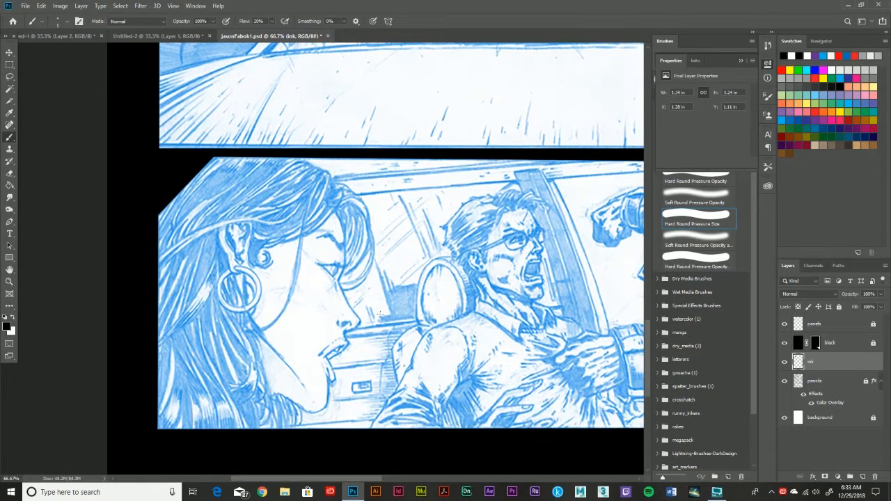
pyautogui.scroll(-2, 380, 315)
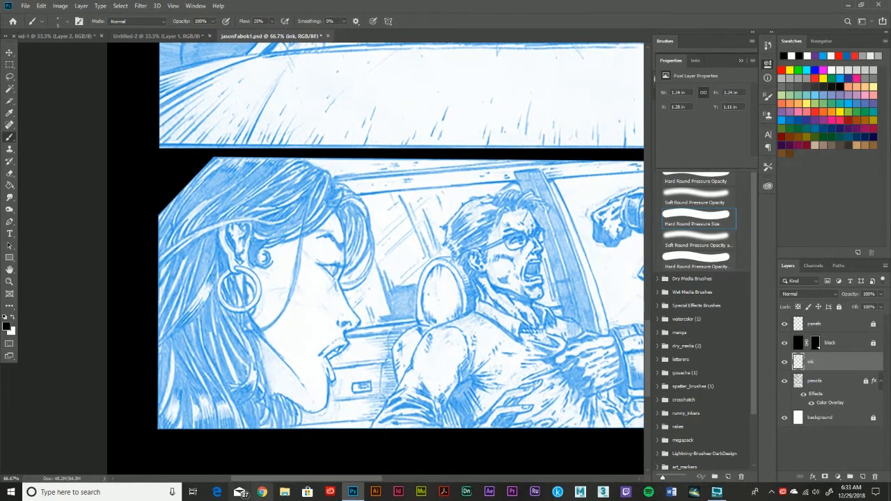
pyautogui.moveTo(335, 480); pyautogui.dragTo(393, 480)
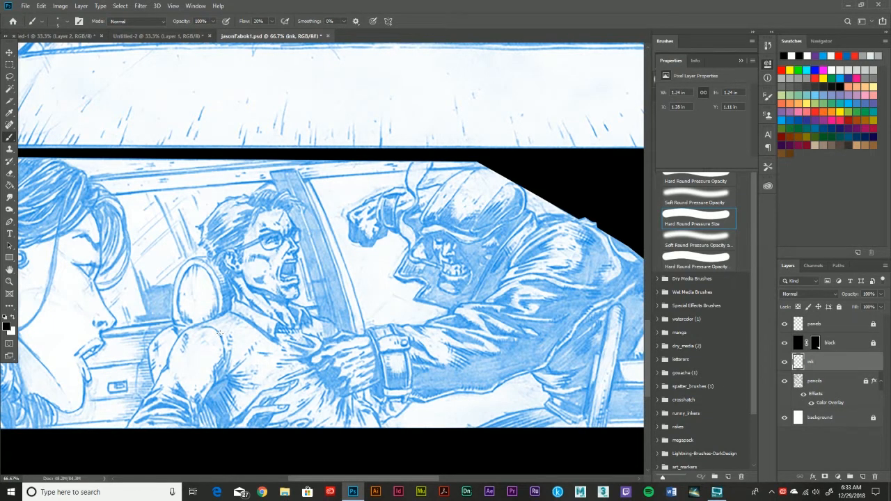
pyautogui.hotkey('ctrl', '+')
pyautogui.hotkey('ctrl', '+')
pyautogui.hotkey('ctrl', '+')
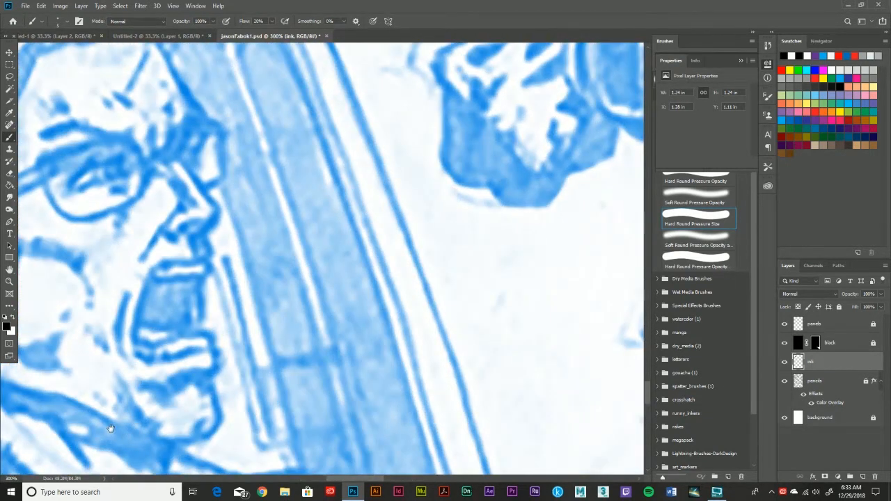
pyautogui.moveTo(111, 428); pyautogui.dragTo(418, 282)
pyautogui.moveTo(115, 457); pyautogui.dragTo(265, 349)
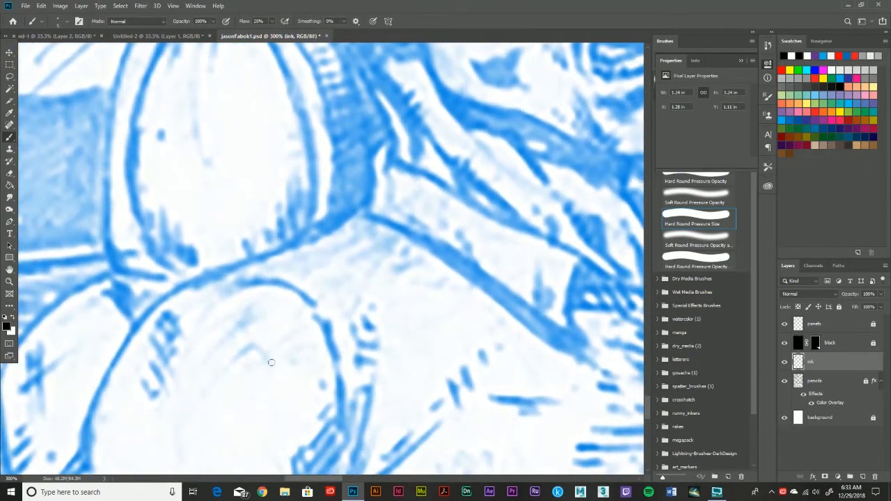
pyautogui.moveTo(321, 381); pyautogui.dragTo(320, 418)
pyautogui.moveTo(336, 361)
pyautogui.mouseDown()
pyautogui.moveTo(325, 324)
pyautogui.moveTo(294, 285)
pyautogui.moveTo(233, 290)
pyautogui.moveTo(257, 280)
pyautogui.mouseUp()
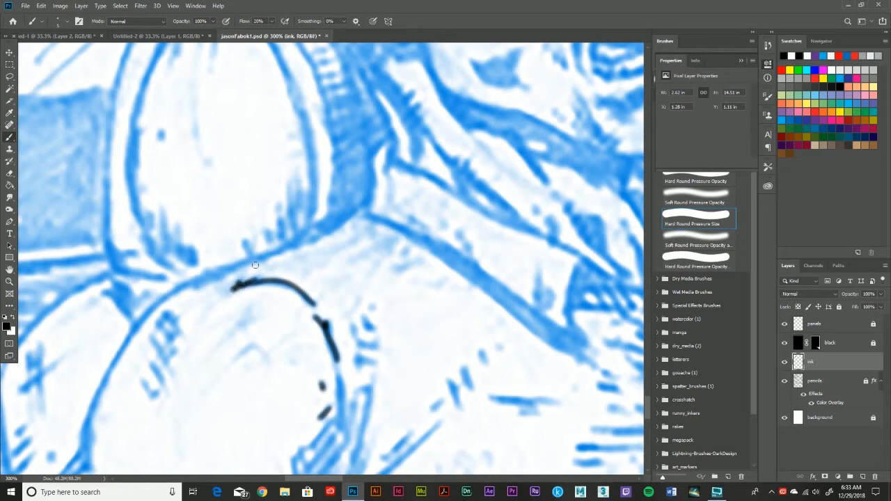
# - Ink the car seat's headrest behind the man in glasses with hatching inside the oval and lines along its outer edge
pyautogui.hotkey('ctrl', '-')
pyautogui.hotkey('ctrl', '-')
pyautogui.hotkey('ctrl', '-')
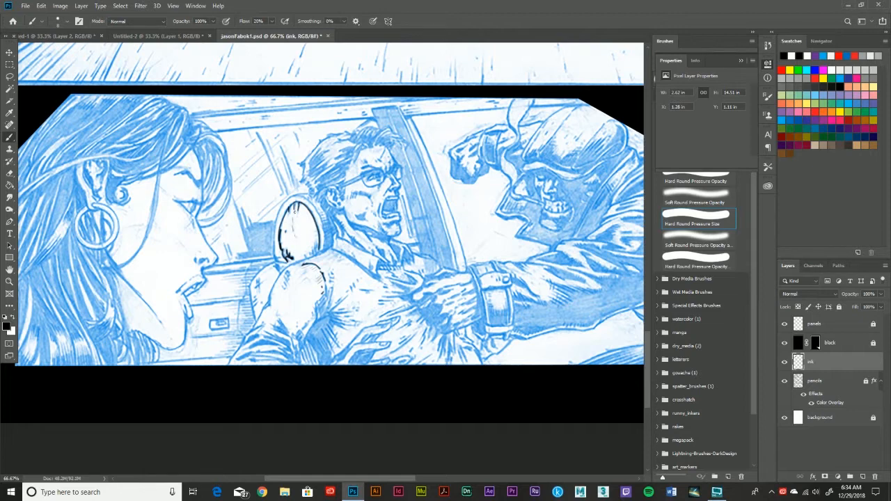
pyautogui.moveTo(304, 257); pyautogui.dragTo(314, 251)
pyautogui.moveTo(307, 217)
pyautogui.mouseDown()
pyautogui.moveTo(307, 250)
pyautogui.moveTo(298, 250)
pyautogui.mouseUp()
pyautogui.moveTo(325, 222); pyautogui.dragTo(321, 246)
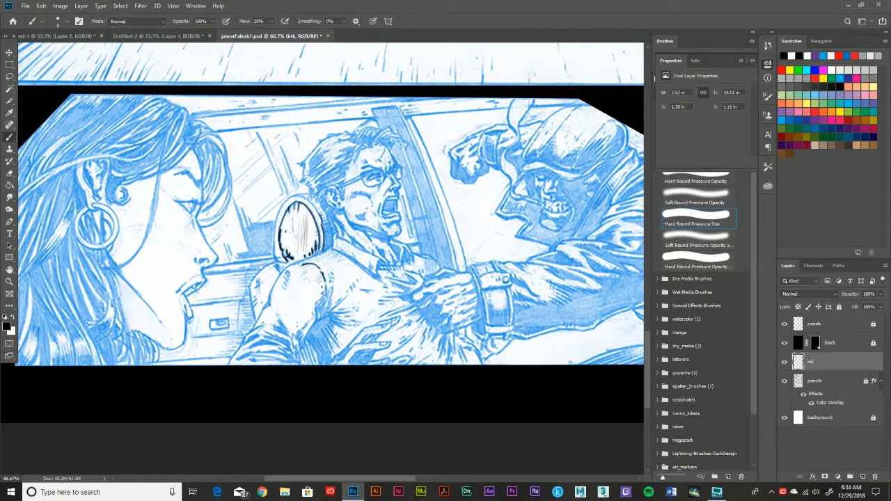
pyautogui.moveTo(321, 214); pyautogui.dragTo(311, 202)
pyautogui.moveTo(338, 234)
pyautogui.mouseDown()
pyautogui.moveTo(326, 213)
pyautogui.moveTo(327, 222)
pyautogui.mouseUp()
# - Ink the crosshatch marks and outer contour of the seat back behind the man's shoulder, and finish the headrest's outer outline
pyautogui.moveTo(255, 287)
pyautogui.mouseDown()
pyautogui.moveTo(262, 281)
pyautogui.moveTo(256, 290)
pyautogui.mouseUp()
pyautogui.moveTo(259, 284); pyautogui.dragTo(255, 302)
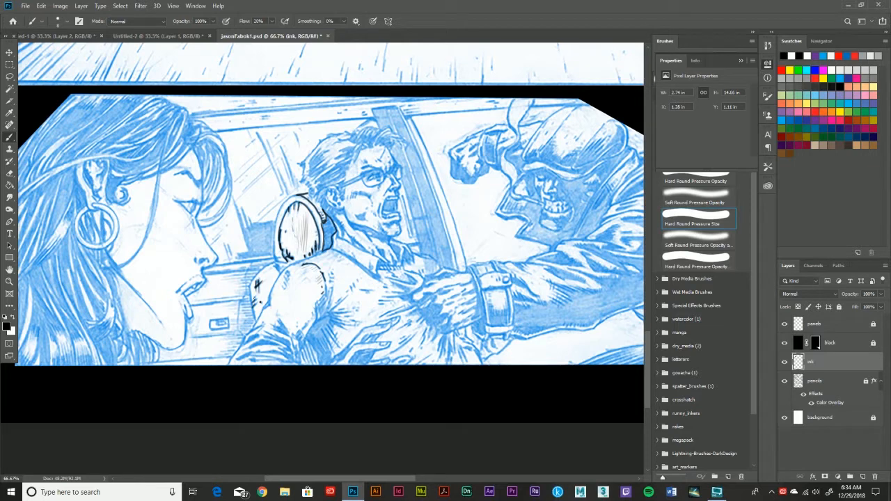
pyautogui.moveTo(255, 317)
pyautogui.mouseDown()
pyautogui.moveTo(249, 288)
pyautogui.moveTo(260, 271)
pyautogui.moveTo(249, 286)
pyautogui.moveTo(278, 270)
pyautogui.mouseUp()
pyautogui.moveTo(277, 262)
pyautogui.mouseDown()
pyautogui.moveTo(278, 211)
pyautogui.moveTo(299, 192)
pyautogui.mouseUp()
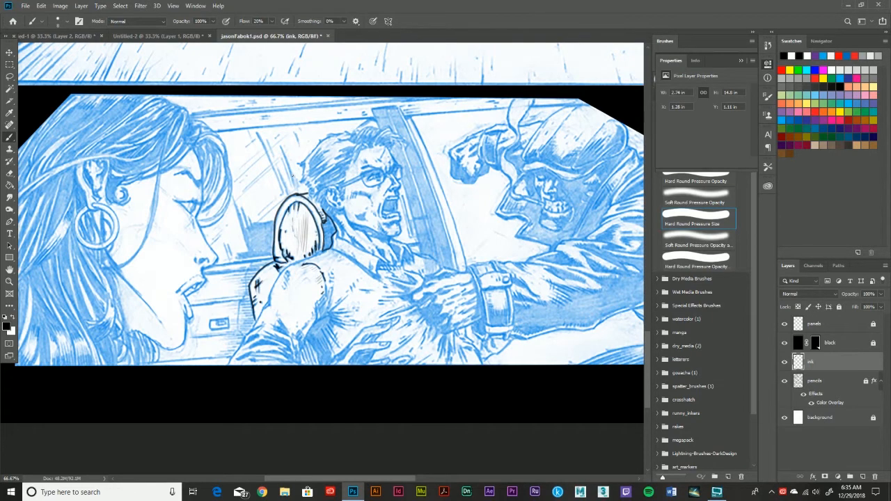
pyautogui.hotkey('ctrl', '-')
pyautogui.hotkey('ctrl', '-')
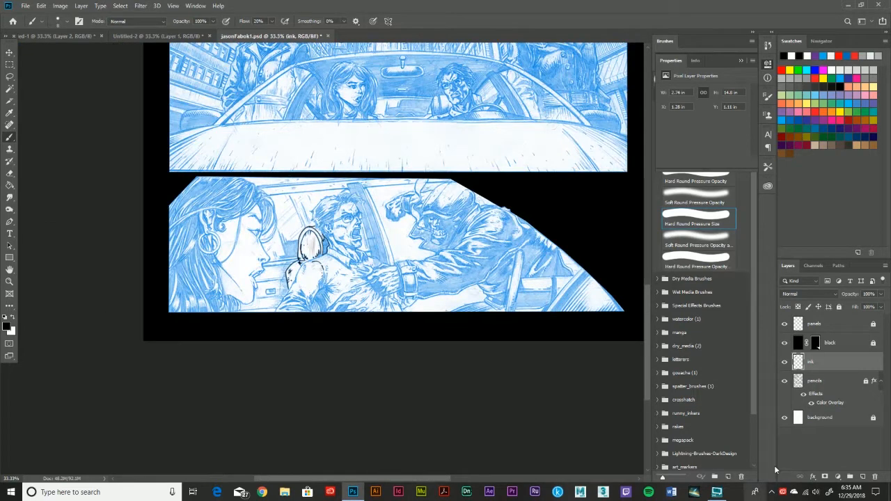
# - Hide and show the pencils layer to examine the inked headrest and seat alone, and look over all the page's panels
pyautogui.click(785, 381)
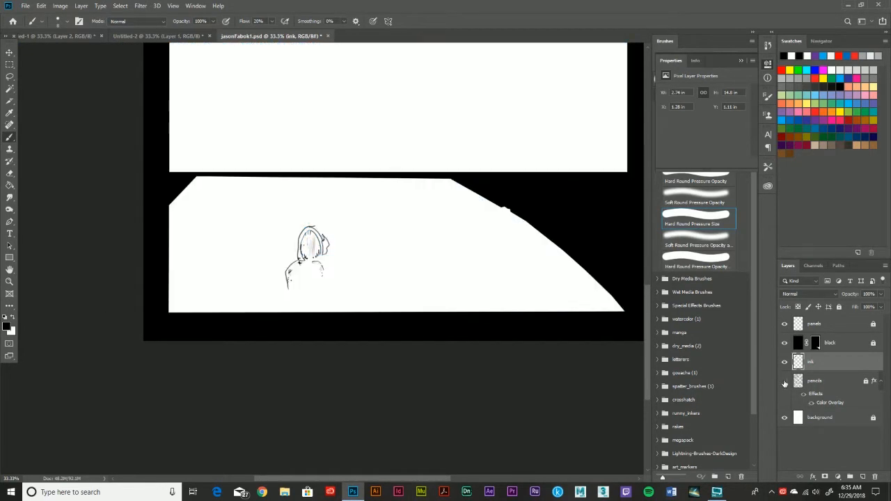
pyautogui.click(785, 381)
pyautogui.scroll(1, 494, 204)
pyautogui.scroll(11, 397, 257)
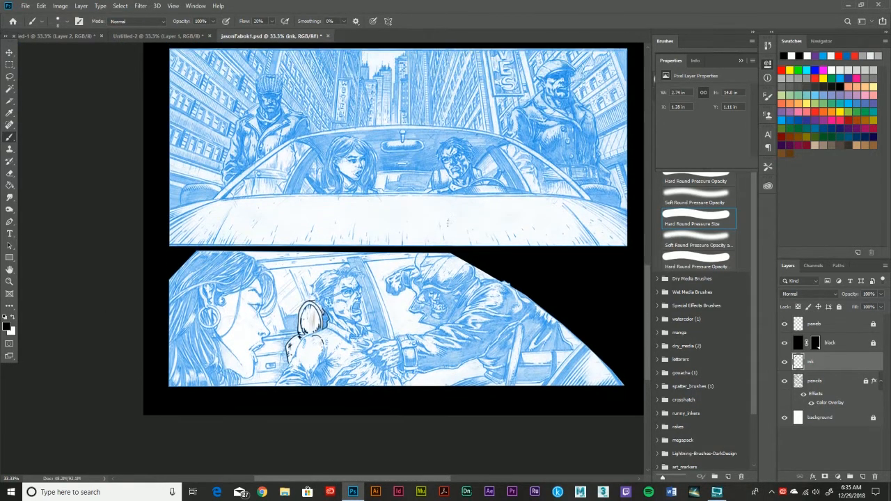
pyautogui.scroll(5, 397, 258)
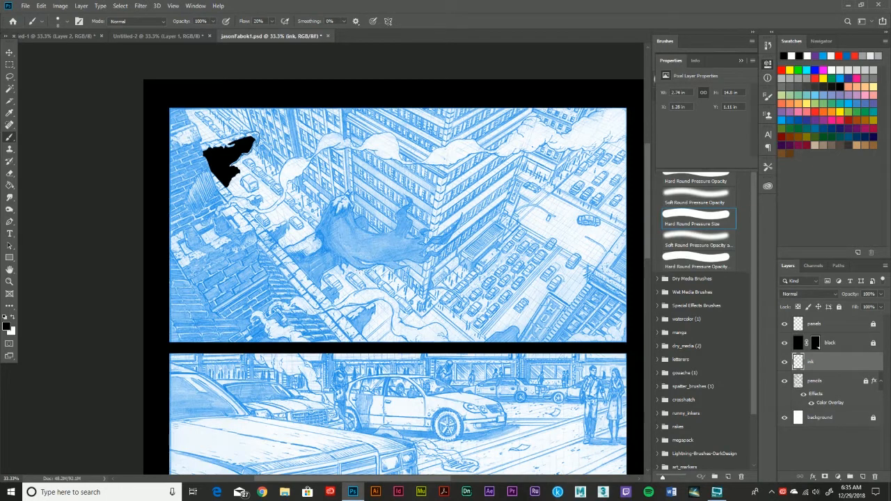
pyautogui.scroll(-6, 397, 258)
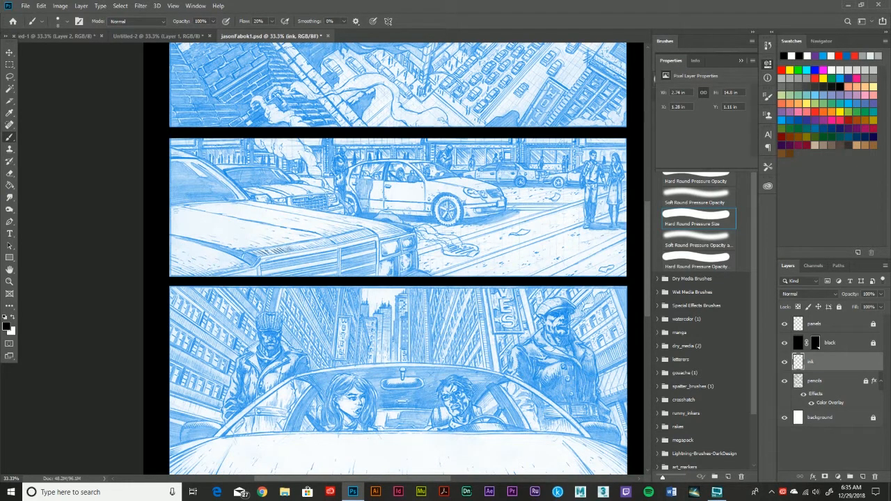
pyautogui.scroll(-6, 283, 237)
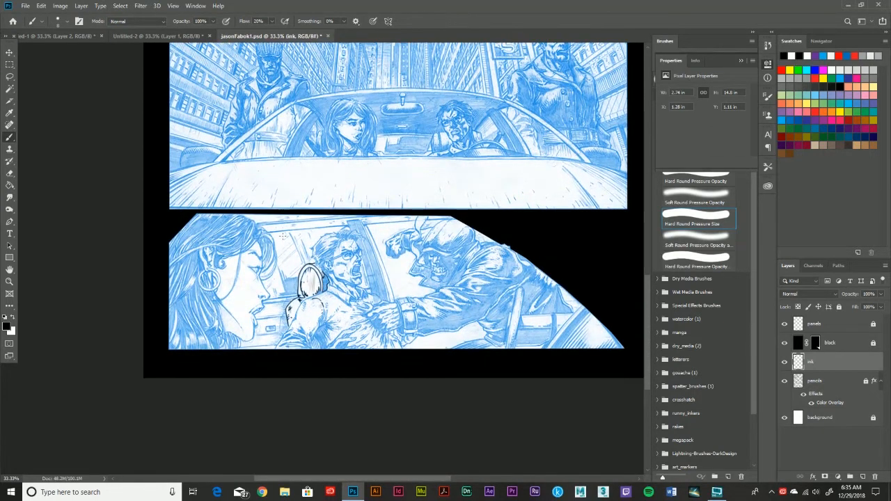
pyautogui.scroll(1, 282, 237)
pyautogui.scroll(1, 282, 237)
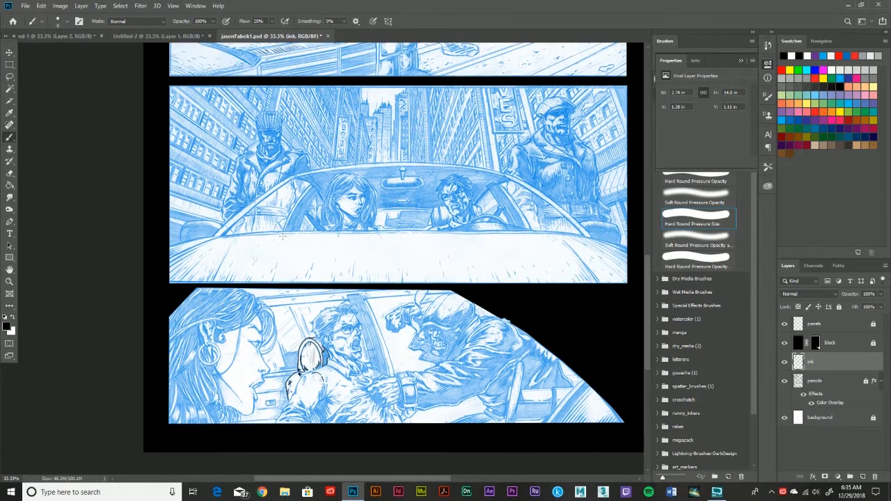
pyautogui.scroll(-1, 283, 237)
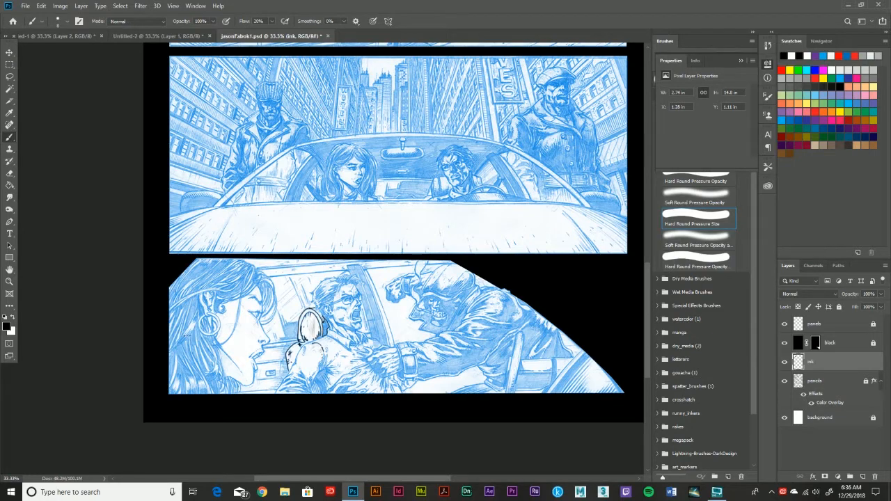
# - Finish the outline of the shadow shape beside the headrest behind the man in glasses and fill it with solid black
pyautogui.hotkey('ctrl', '+')
pyautogui.hotkey('ctrl', '+')
pyautogui.hotkey('ctrl', '+')
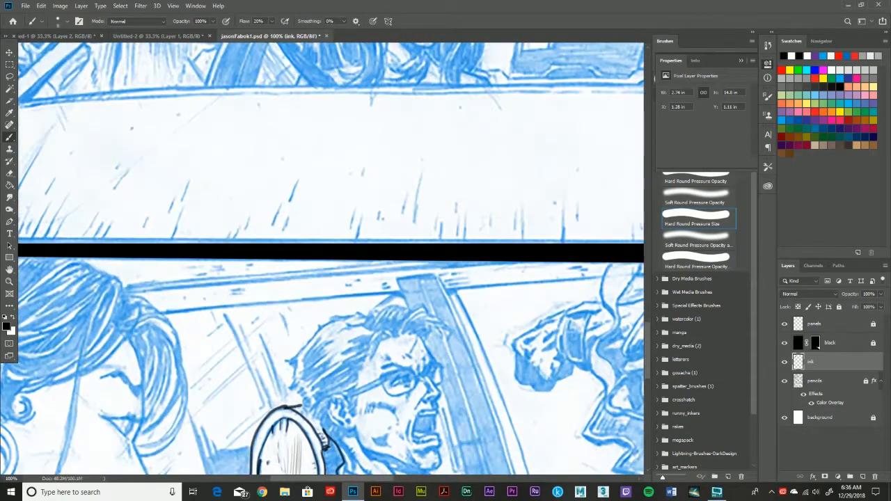
pyautogui.scroll(-5, 326, 258)
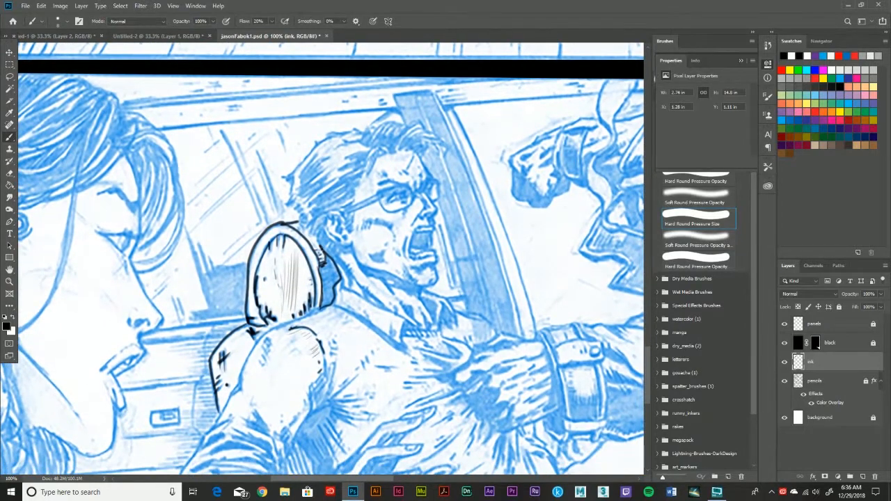
pyautogui.moveTo(324, 251)
pyautogui.mouseDown()
pyautogui.moveTo(327, 309)
pyautogui.moveTo(340, 280)
pyautogui.moveTo(322, 249)
pyautogui.mouseUp()
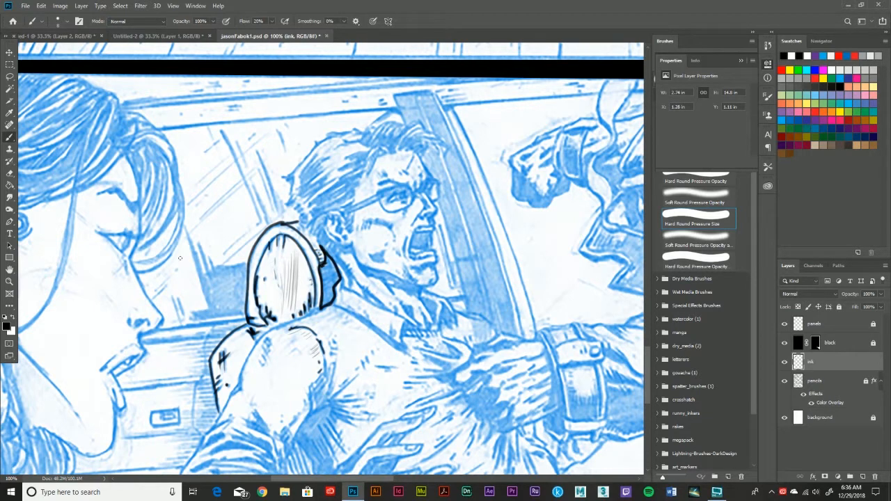
pyautogui.click(10, 186)
pyautogui.click(330, 289)
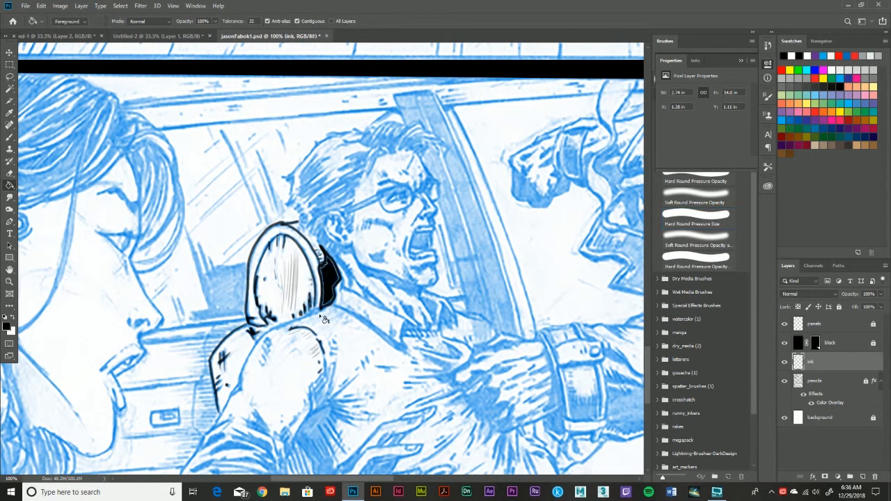
pyautogui.click(10, 137)
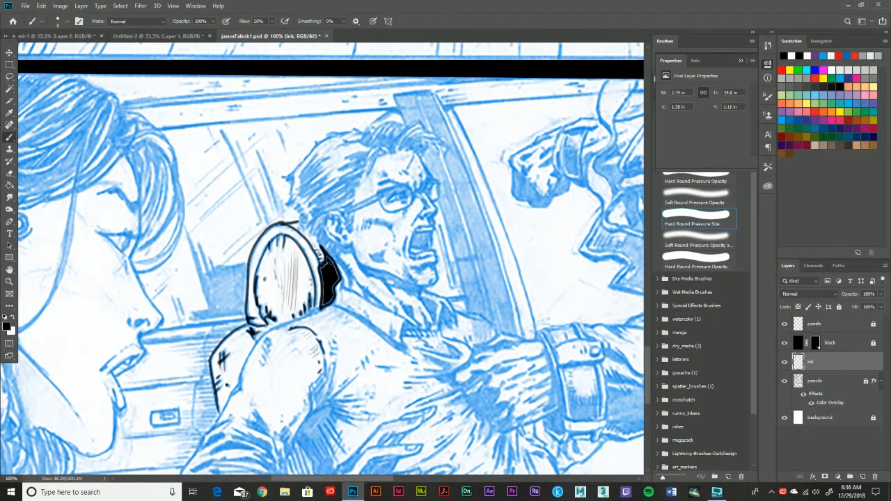
pyautogui.moveTo(326, 258)
pyautogui.mouseDown()
pyautogui.moveTo(338, 279)
pyautogui.moveTo(324, 305)
pyautogui.moveTo(326, 259)
pyautogui.moveTo(323, 302)
pyautogui.moveTo(334, 290)
pyautogui.mouseUp()
# - Ink the caped figure's pointed ear and the contour marks across its head in the top city panel
pyautogui.press('space')
pyautogui.moveTo(333, 201); pyautogui.dragTo(352, 358)
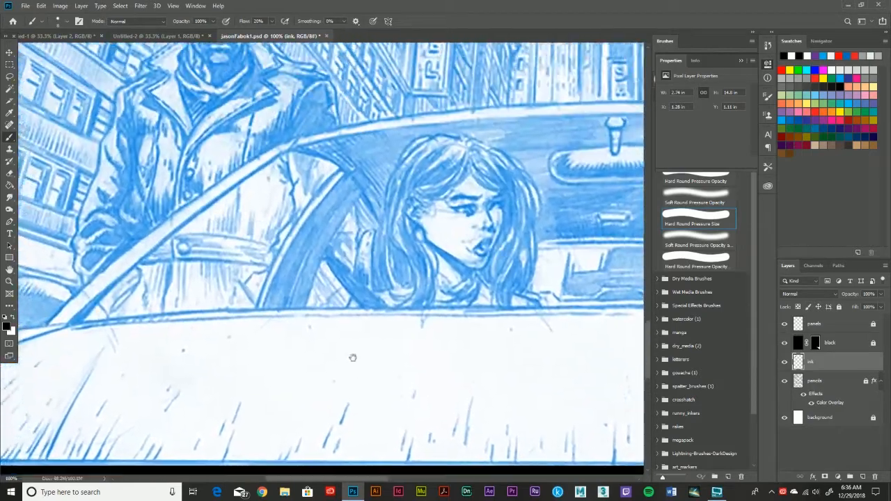
pyautogui.scroll(15, 374, 275)
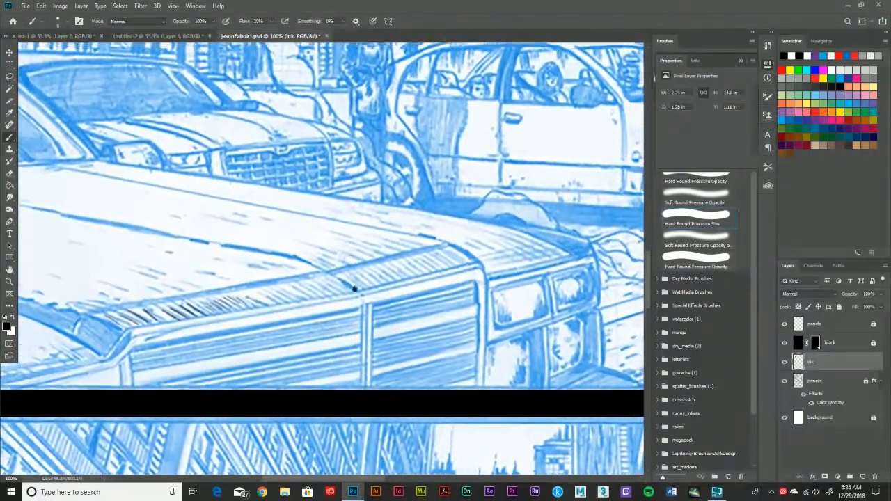
pyautogui.scroll(10, 360, 387)
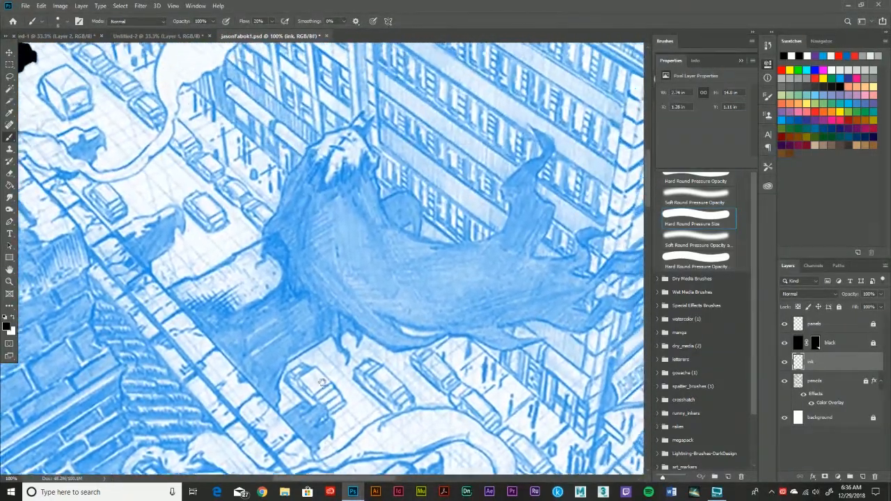
pyautogui.scroll(2, 286, 385)
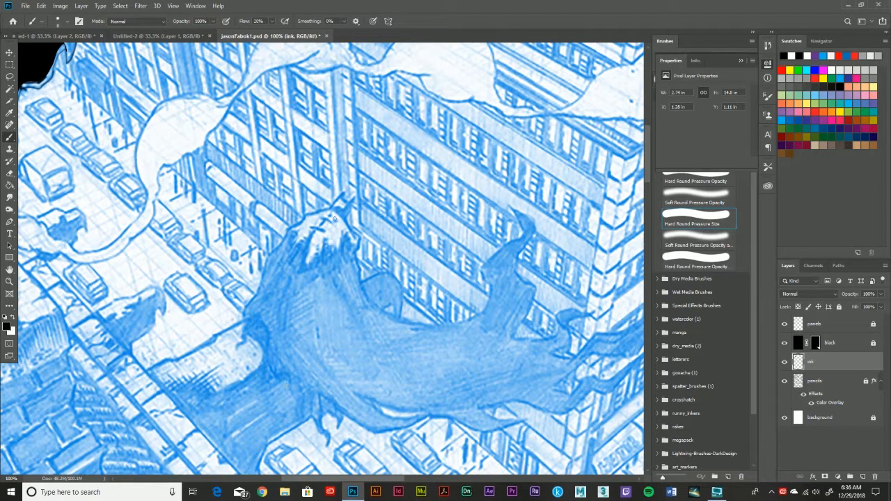
pyautogui.click(335, 220)
pyautogui.moveTo(327, 223)
pyautogui.mouseDown()
pyautogui.moveTo(310, 229)
pyautogui.moveTo(307, 244)
pyautogui.mouseUp()
pyautogui.moveTo(352, 199)
pyautogui.mouseDown()
pyautogui.moveTo(343, 220)
pyautogui.moveTo(332, 206)
pyautogui.moveTo(344, 209)
pyautogui.moveTo(351, 197)
pyautogui.moveTo(340, 205)
pyautogui.moveTo(336, 195)
pyautogui.moveTo(330, 212)
pyautogui.moveTo(347, 208)
pyautogui.moveTo(344, 219)
pyautogui.moveTo(341, 209)
pyautogui.moveTo(329, 211)
pyautogui.moveTo(351, 234)
pyautogui.mouseUp()
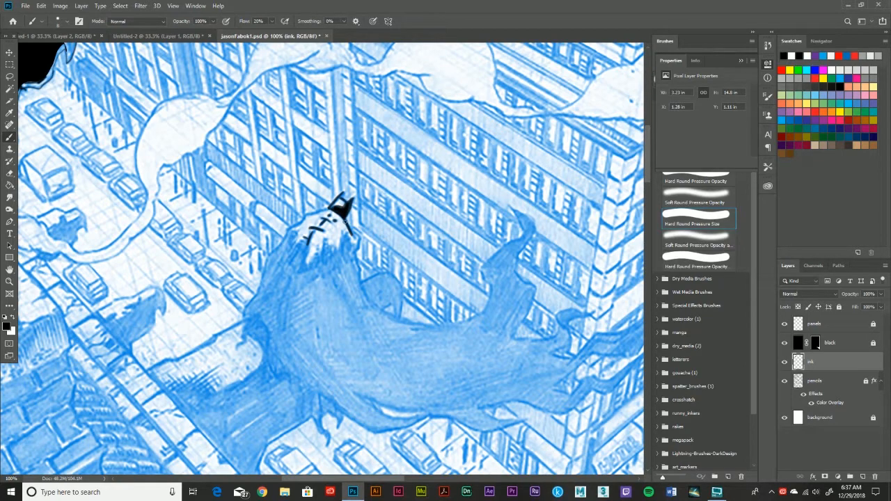
# - Add a new layer named ink2 above the ink layer, and switch between the two ink layers, ending on ink2
pyautogui.scroll(-5, 345, 213)
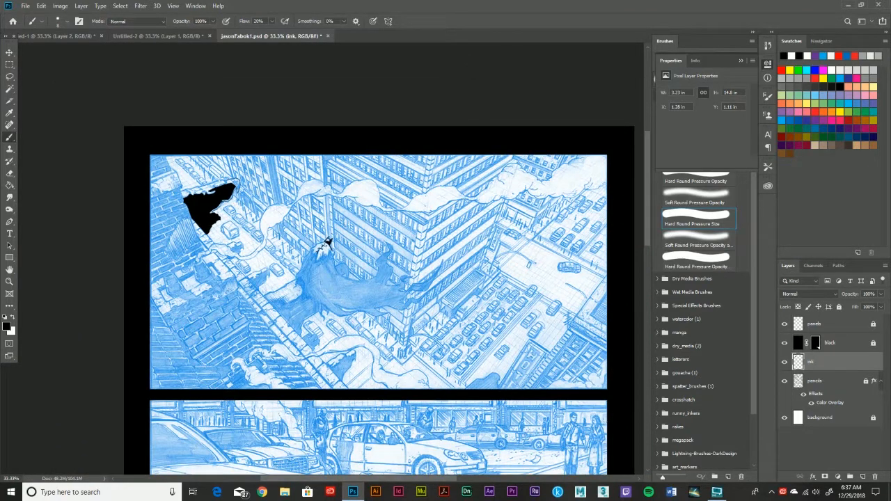
pyautogui.click(864, 477)
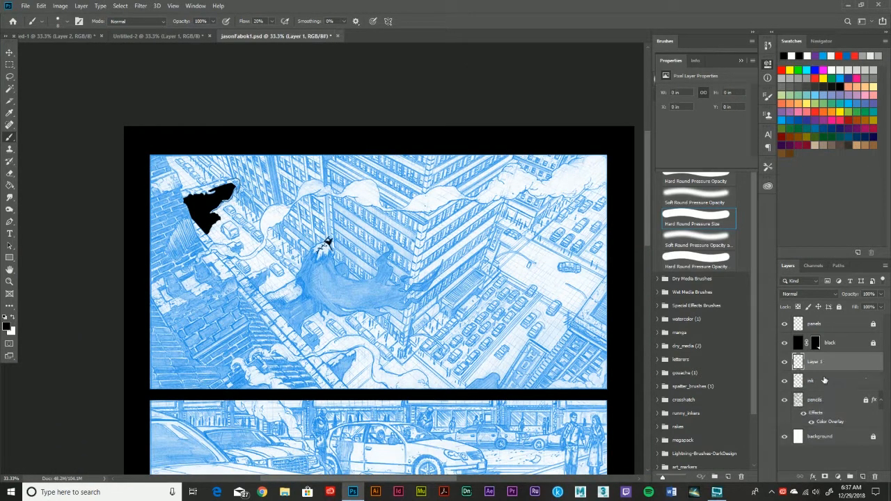
pyautogui.doubleClick(816, 361)
pyautogui.write('f')
pyautogui.write('nk2')
pyautogui.press('Return')
pyautogui.click(840, 388)
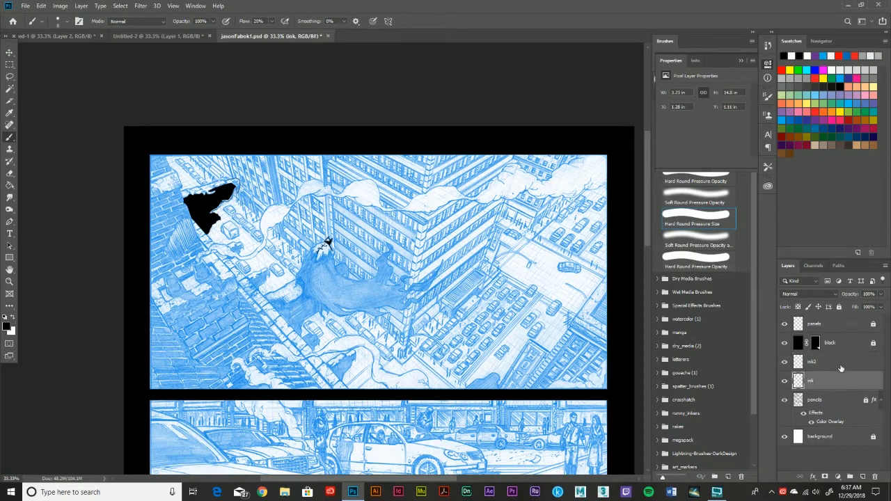
pyautogui.click(841, 367)
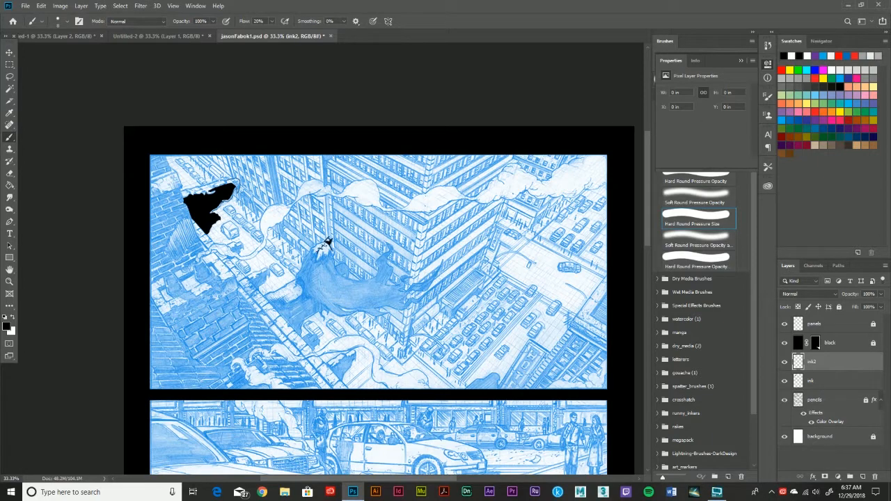
pyautogui.scroll(-3, 379, 278)
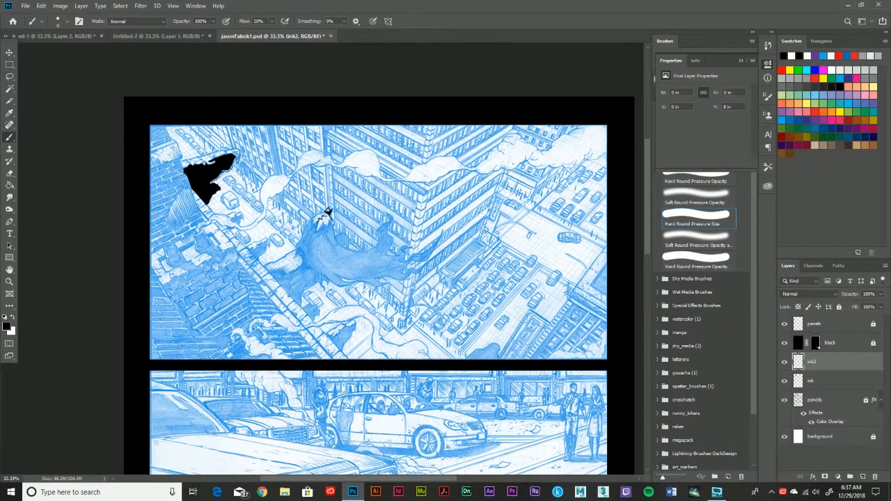
pyautogui.scroll(-6, 379, 258)
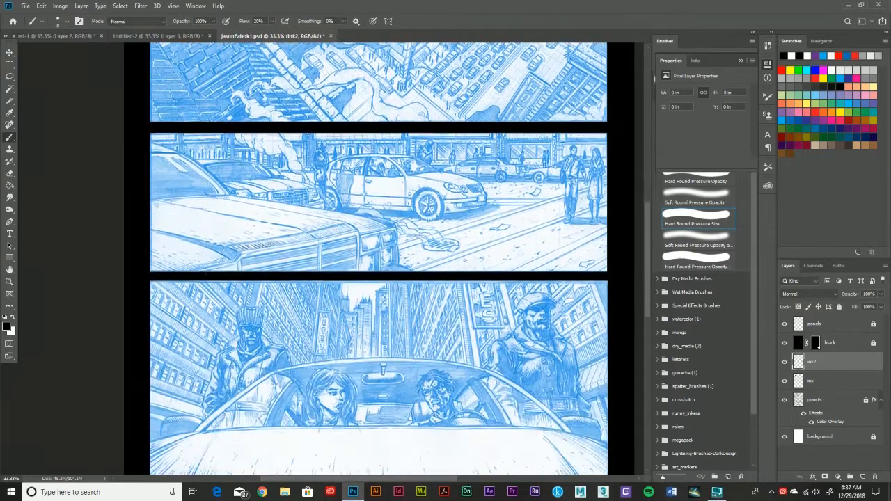
pyautogui.scroll(-7, 379, 257)
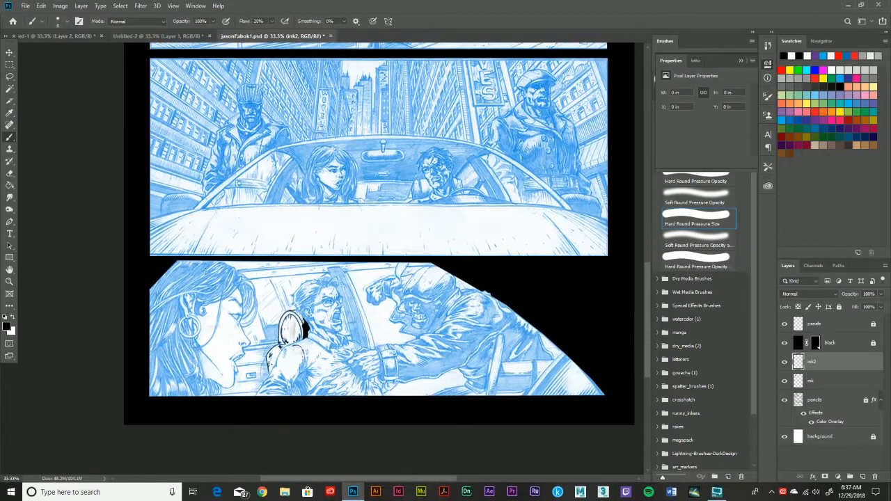
pyautogui.scroll(11, 379, 257)
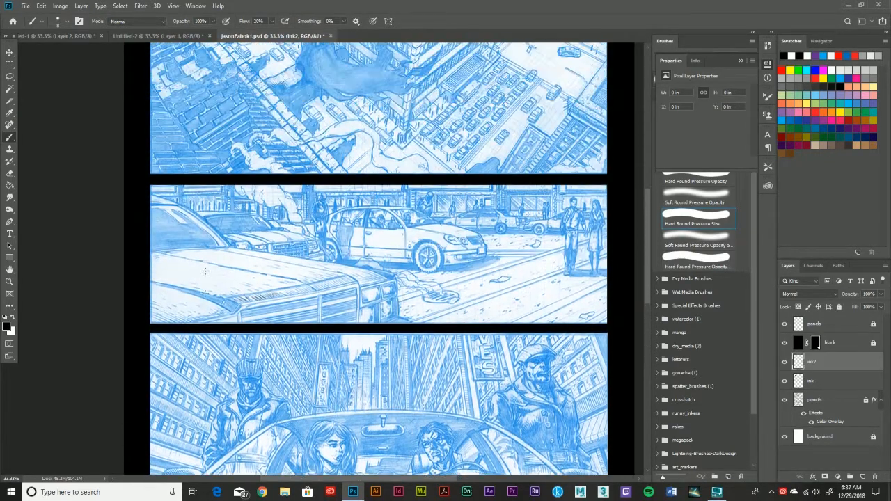
pyautogui.scroll(3, 379, 258)
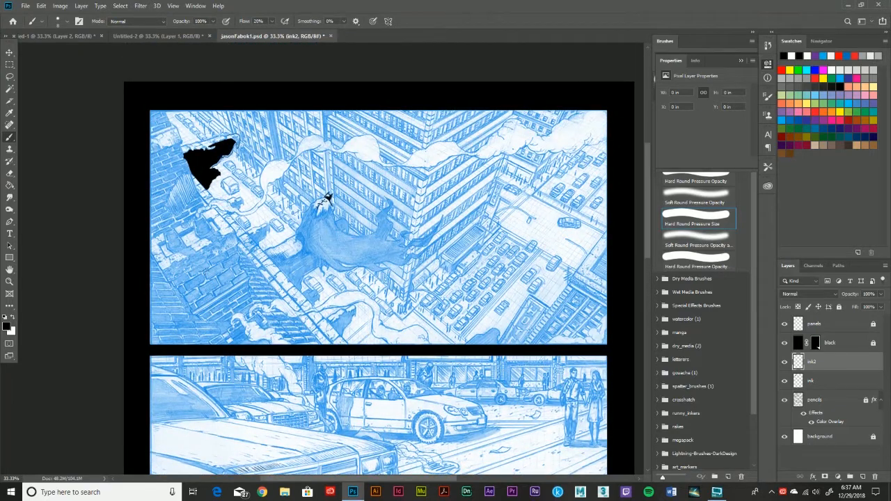